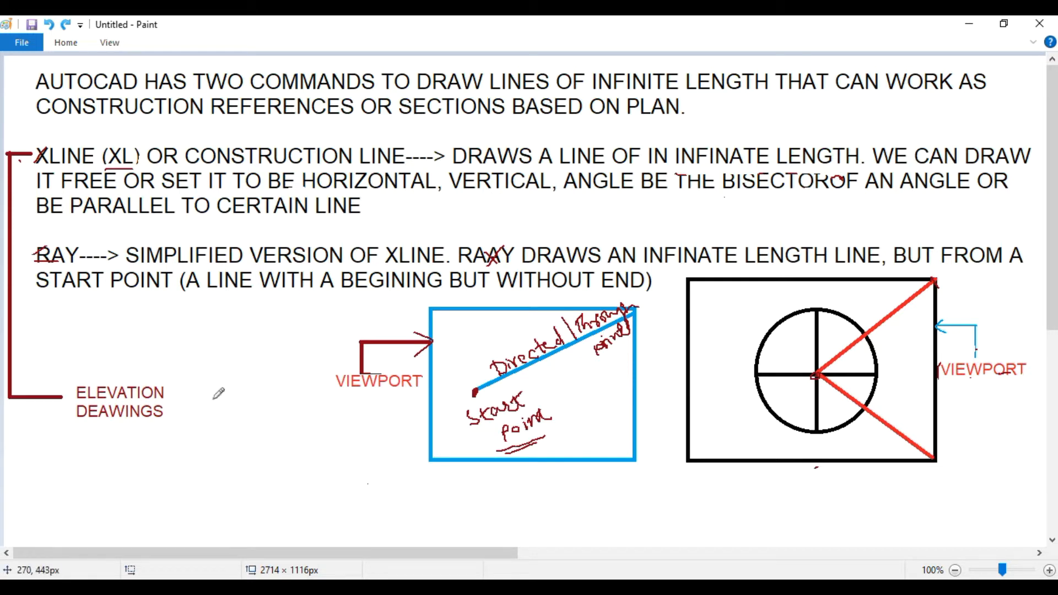
Handwrite XL with a downward arrow marked E, then five dashes below it and a longer horizontal line beside them.
mouse_move(236, 365)
left_mouse_down()
mouse_move(220, 394)
mouse_move(239, 393)
mouse_move(247, 370)
mouse_move(265, 389)
mouse_move(243, 457)
mouse_move(269, 437)
mouse_move(271, 413)
left_mouse_up()
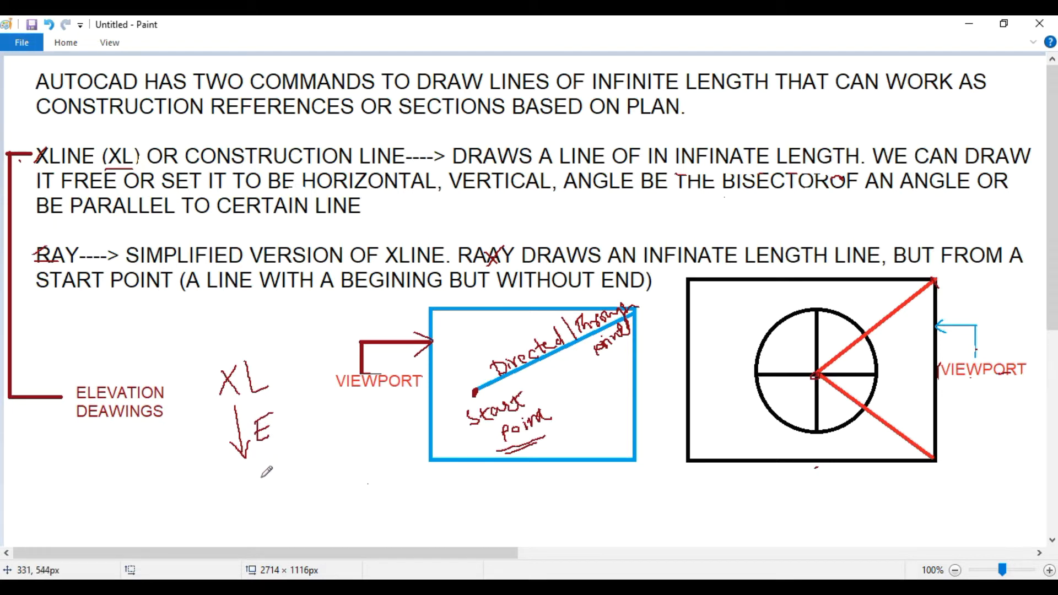
left_click_drag(157, 505, 366, 476)
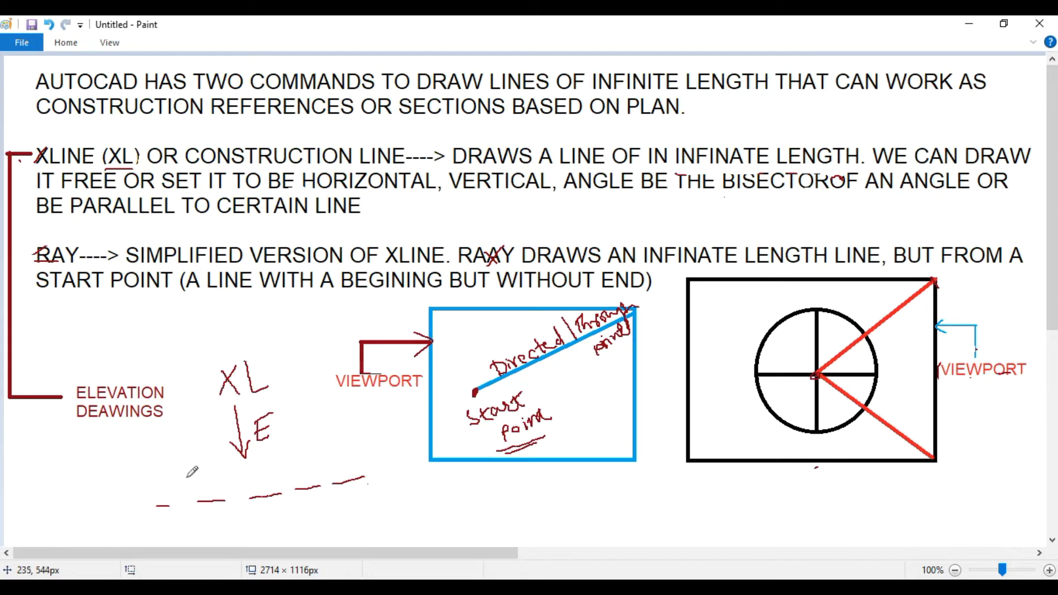
left_click_drag(395, 509, 530, 509)
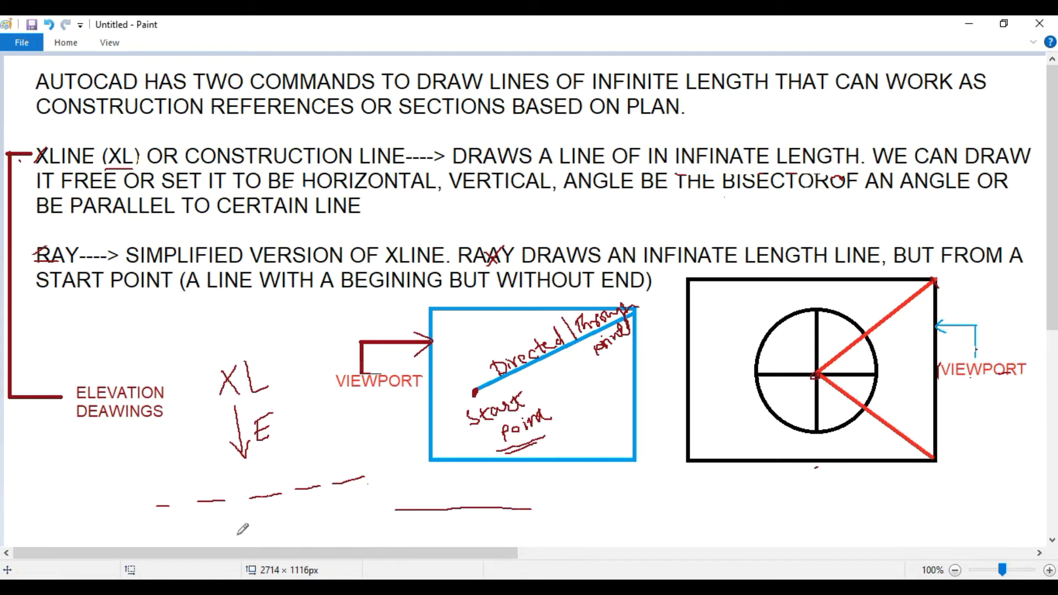
Mark the five dashes with the option initials H, V, A, B and O, and underline the word HORIZONTAL in the notes.
mouse_move(153, 478)
left_mouse_down()
mouse_move(160, 502)
mouse_move(173, 502)
mouse_move(149, 495)
left_mouse_up()
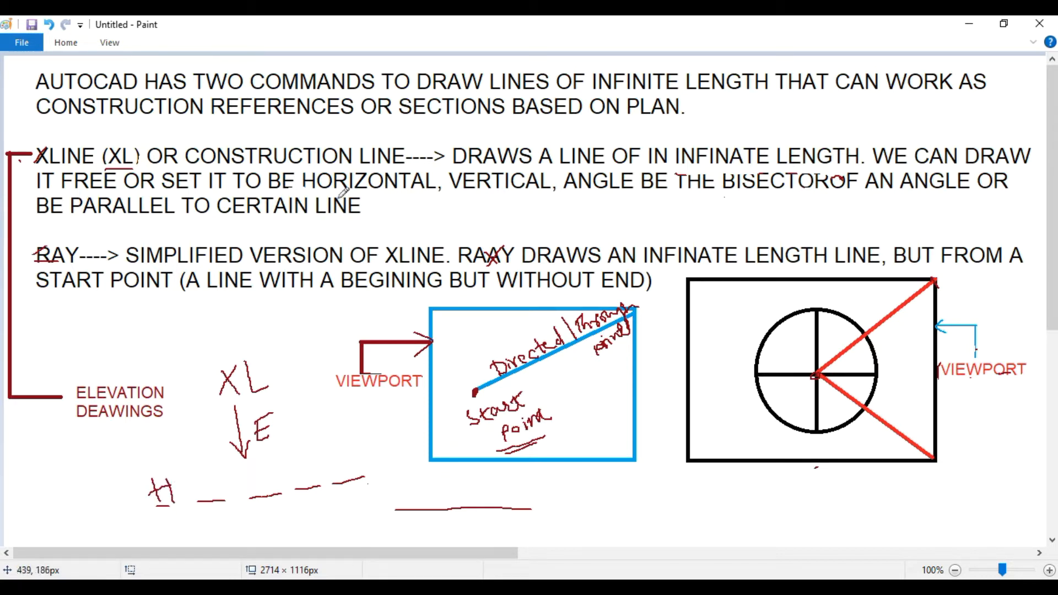
left_click_drag(316, 191, 425, 194)
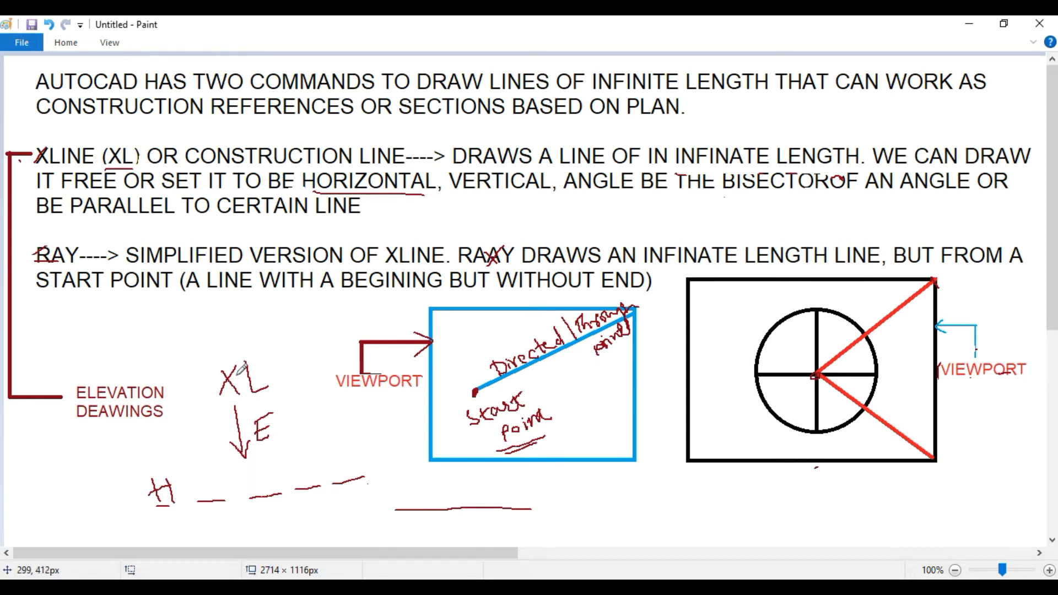
mouse_move(155, 492)
left_mouse_down()
mouse_move(143, 512)
mouse_move(167, 481)
left_mouse_up()
mouse_move(293, 516)
left_mouse_down()
mouse_move(301, 536)
mouse_move(320, 522)
left_mouse_up()
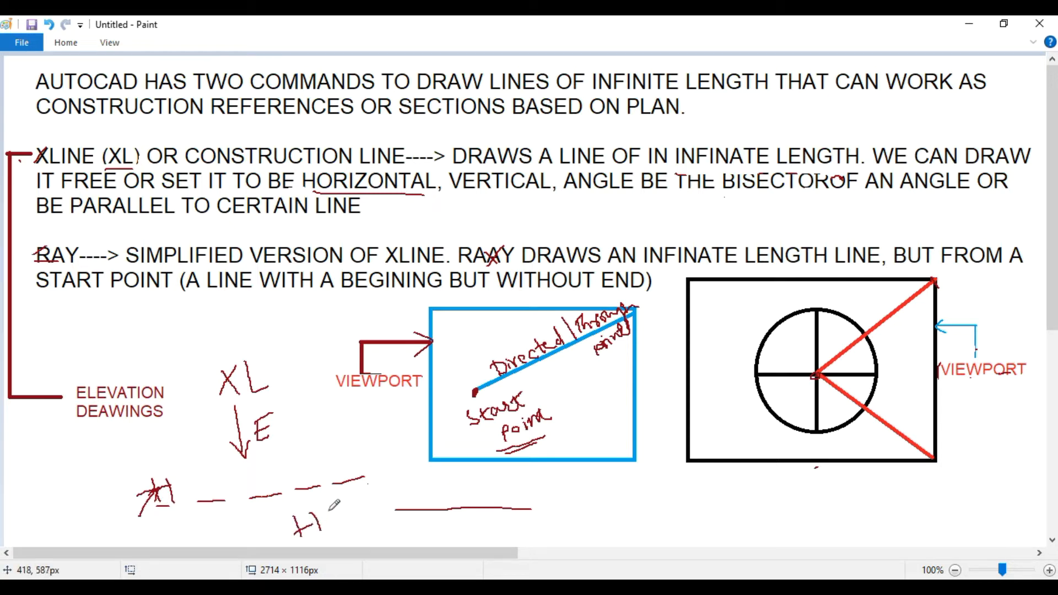
mouse_move(129, 492)
left_mouse_down()
mouse_move(167, 493)
mouse_move(183, 453)
left_mouse_up()
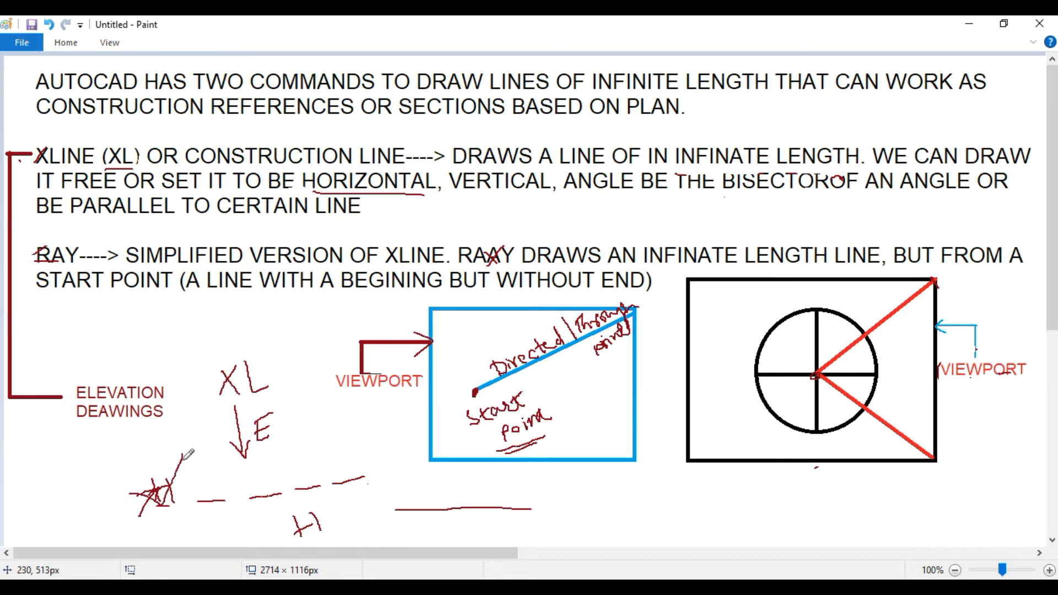
mouse_move(199, 477)
left_mouse_down()
mouse_move(206, 488)
mouse_move(220, 466)
mouse_move(257, 503)
mouse_move(269, 494)
mouse_move(262, 485)
mouse_move(299, 491)
left_mouse_up()
mouse_move(339, 460)
left_mouse_down()
mouse_move(339, 469)
mouse_move(350, 457)
mouse_move(339, 458)
left_mouse_up()
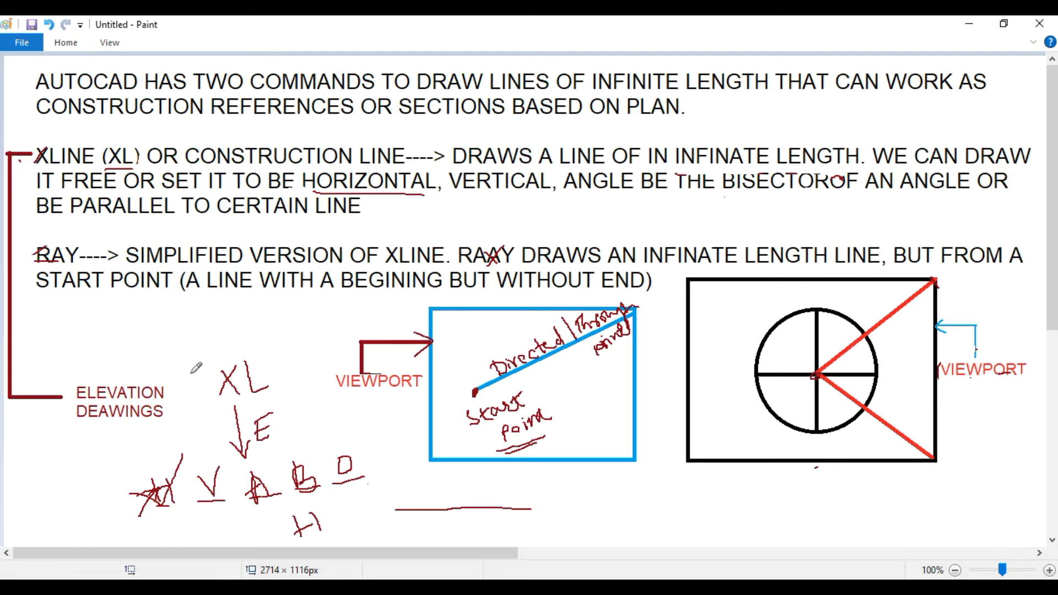
Circle the ELEVATION DEAWINGS label with an arrow pointing at it, and add end ticks to the freehand horizontal line.
mouse_move(189, 376)
left_mouse_down()
mouse_move(113, 365)
mouse_move(73, 391)
mouse_move(113, 439)
mouse_move(182, 415)
mouse_move(188, 373)
left_mouse_up()
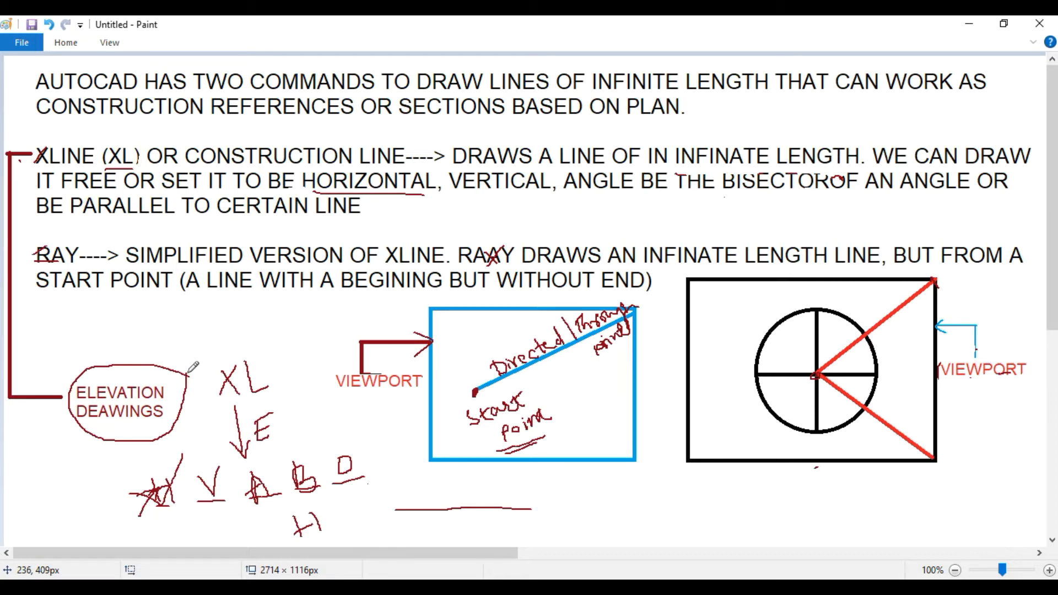
mouse_move(71, 455)
left_mouse_down()
mouse_move(118, 436)
mouse_move(104, 449)
mouse_move(123, 430)
mouse_move(111, 462)
left_mouse_up()
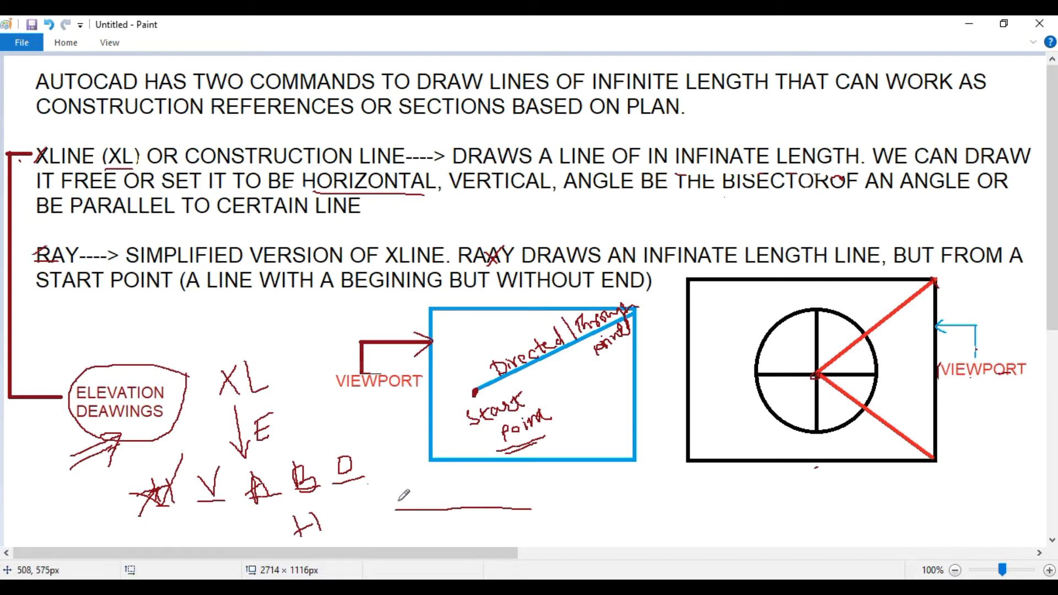
left_click_drag(397, 499, 397, 527)
left_click_drag(523, 494, 531, 523)
Sketch a check mark and an arched window with radiating lines in its half-round top below the circle diagram.
left_click_drag(671, 487, 719, 466)
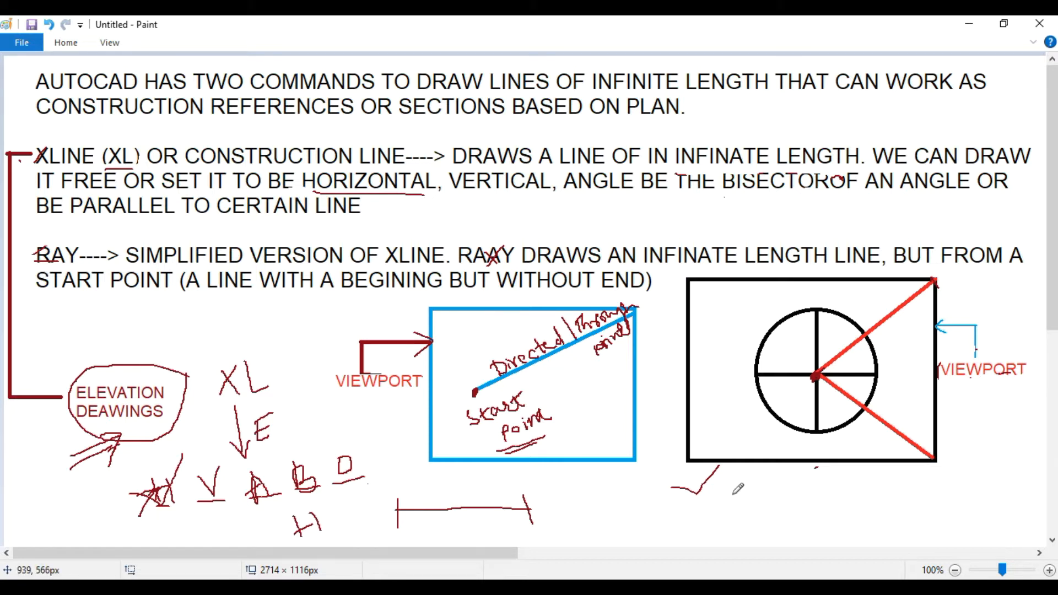
mouse_move(731, 479)
left_mouse_down()
mouse_move(733, 515)
mouse_move(802, 527)
mouse_move(806, 485)
mouse_move(732, 483)
mouse_move(774, 450)
mouse_move(804, 477)
mouse_move(772, 451)
left_mouse_up()
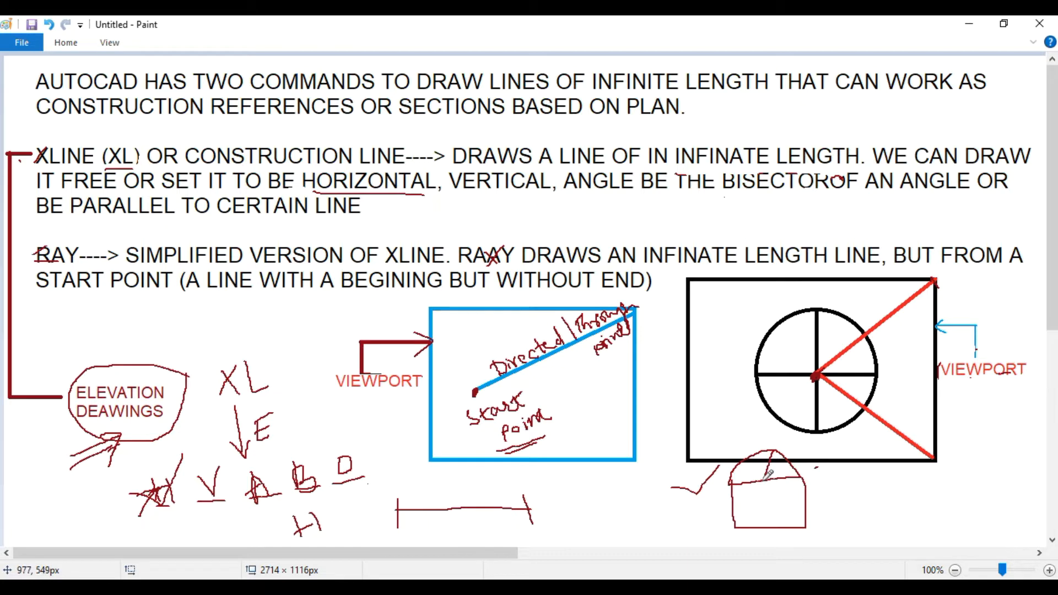
mouse_move(757, 472)
left_mouse_down()
mouse_move(766, 481)
mouse_move(794, 458)
mouse_move(771, 479)
mouse_move(799, 465)
left_mouse_up()
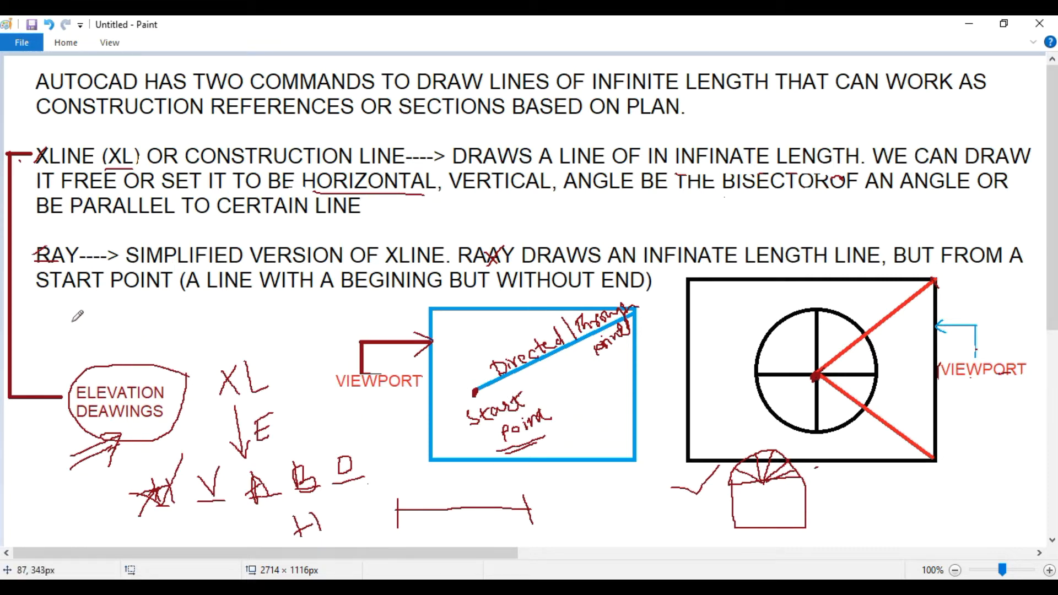
Sketch a slanted line between two marked end points near the arched window, and a check mark above the elevation label.
left_click(54, 346)
left_click(155, 329)
left_click_drag(864, 503, 977, 449)
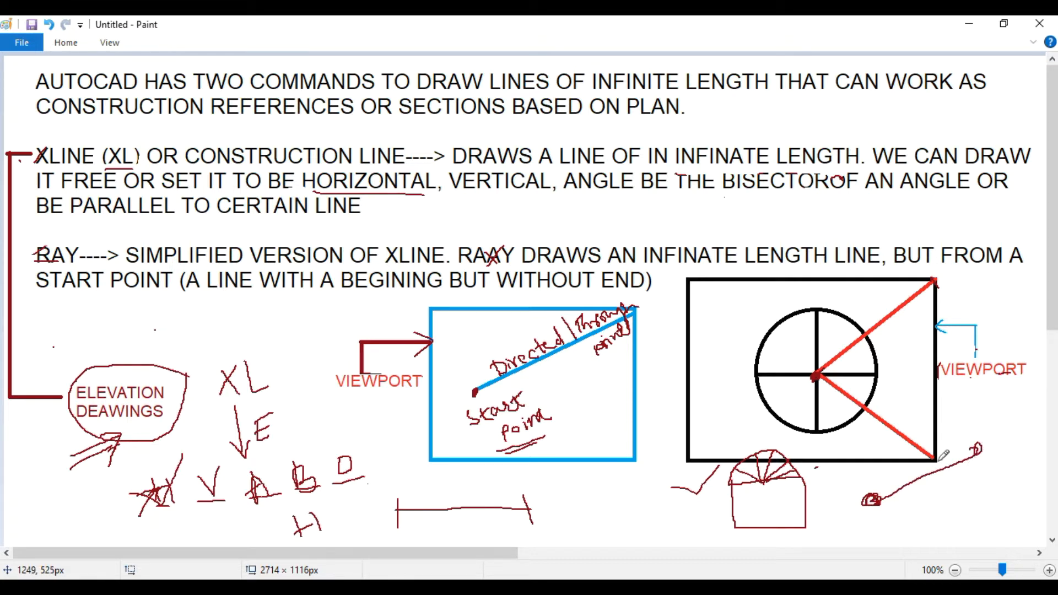
left_click_drag(142, 350, 223, 320)
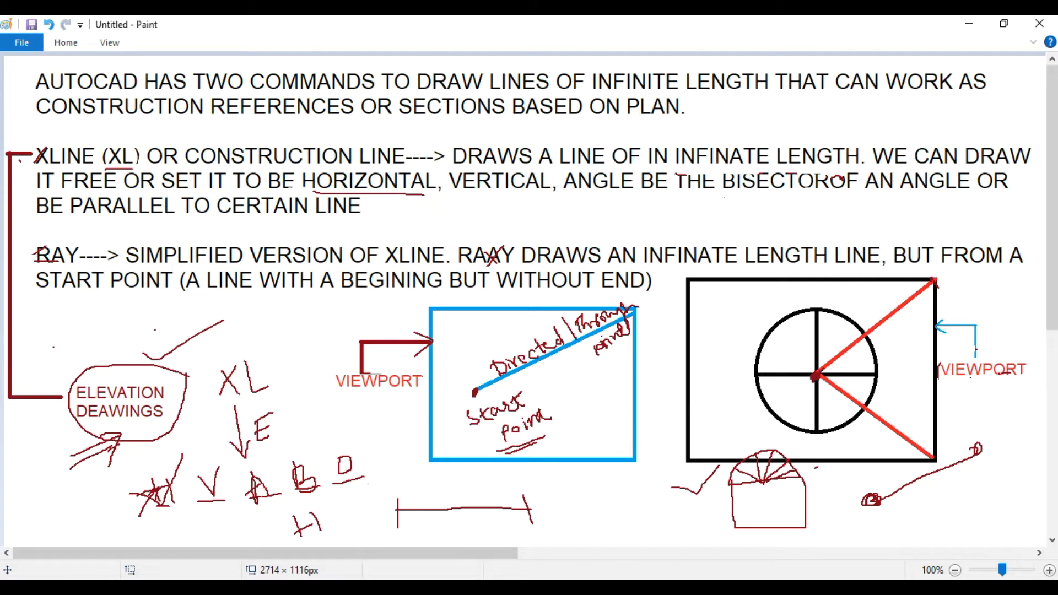
Switch to AutoCAD, try a construction line through a picked point, and turn Ortho mode off.
left_click(593, 521)
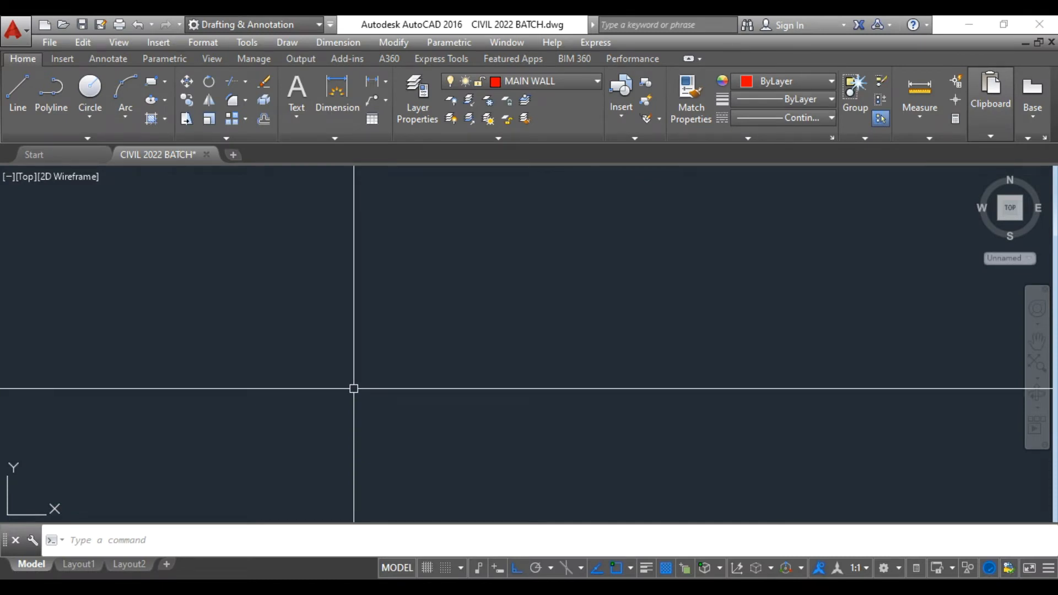
type("x")
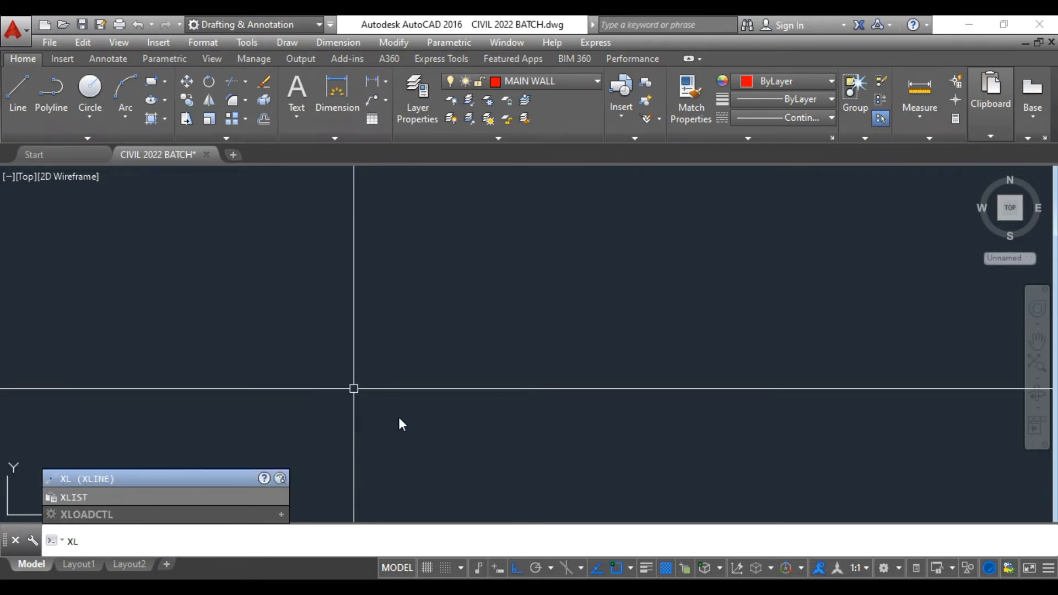
left_click(85, 138)
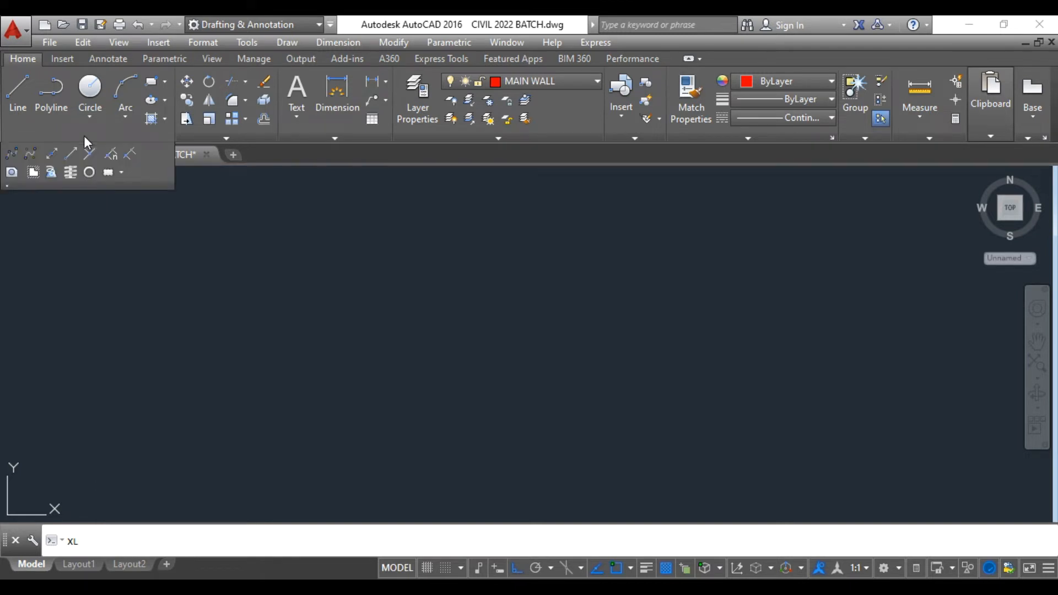
left_click(54, 158)
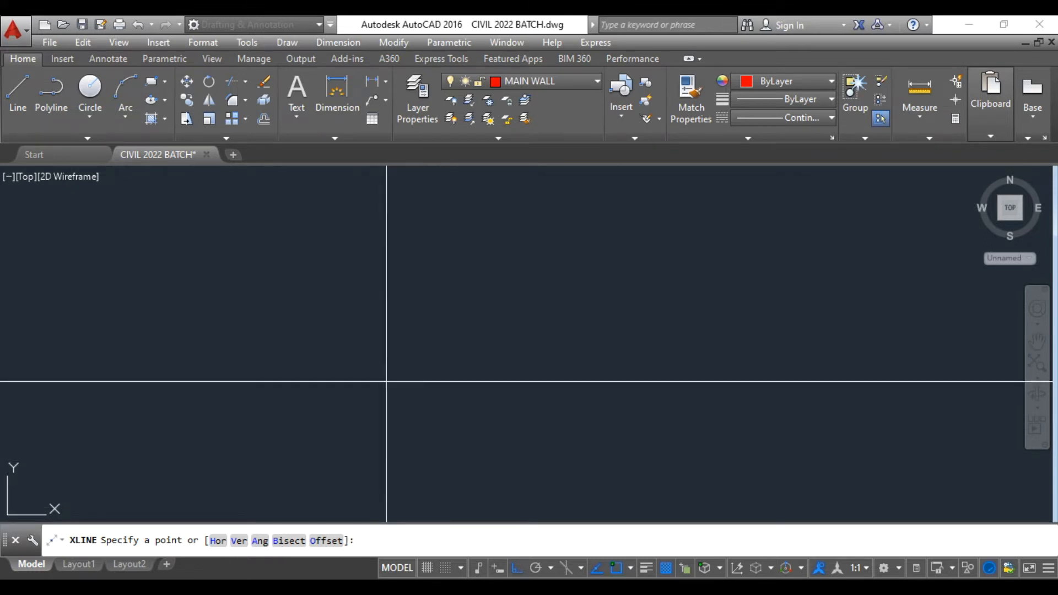
left_click(430, 321)
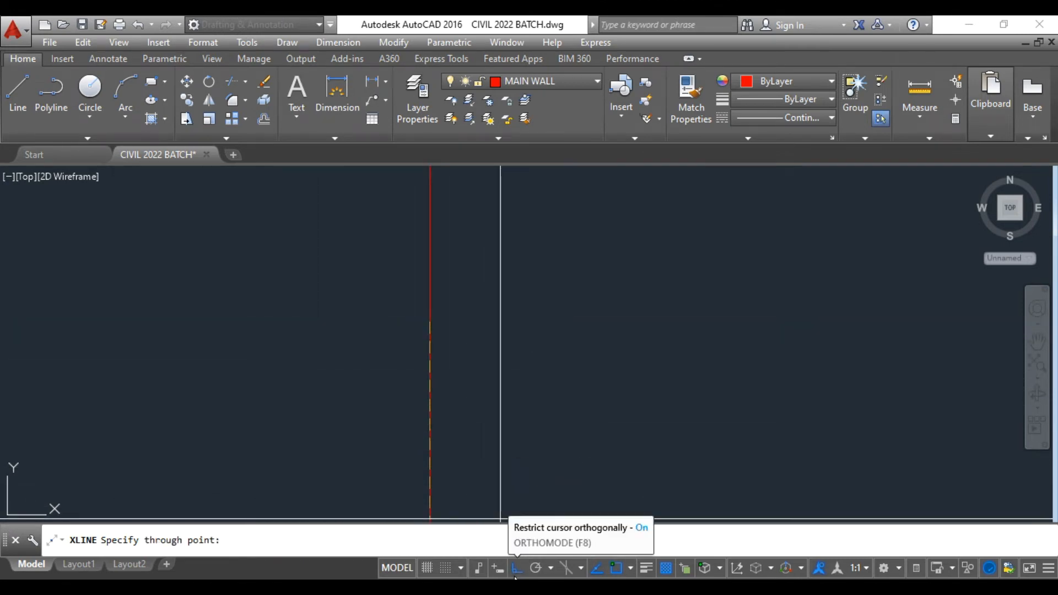
left_click(516, 569)
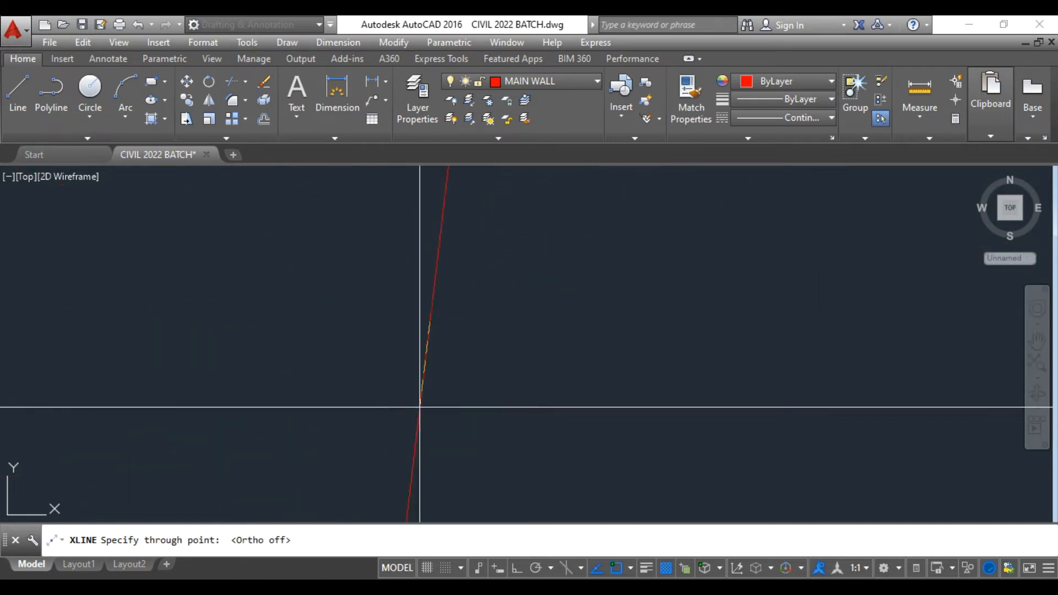
key("Escape")
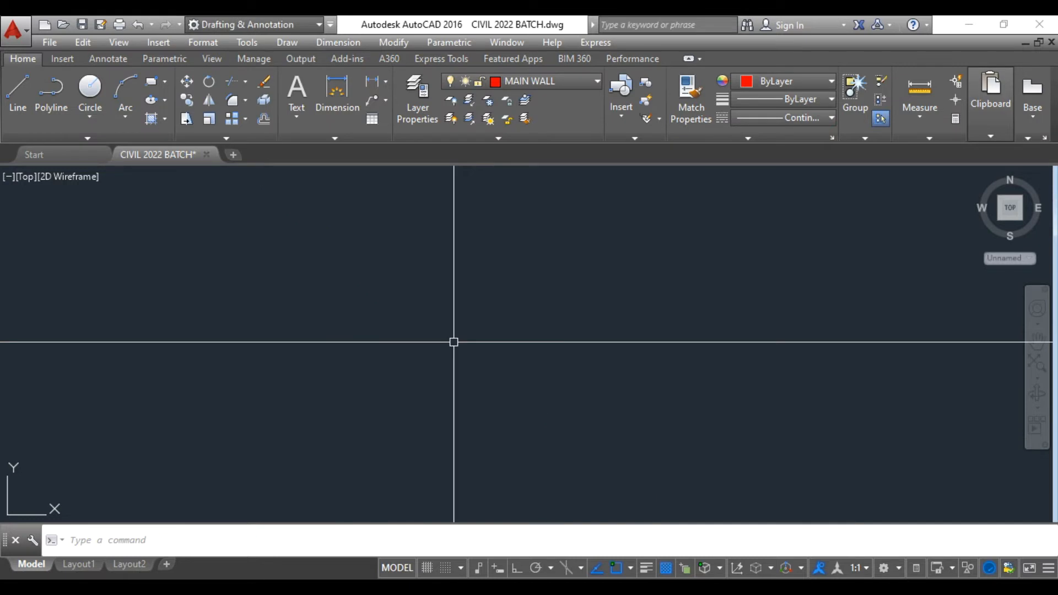
Draw eleven freely spaced horizontal construction lines across the drawing area using the XLINE Hor option.
type("xl")
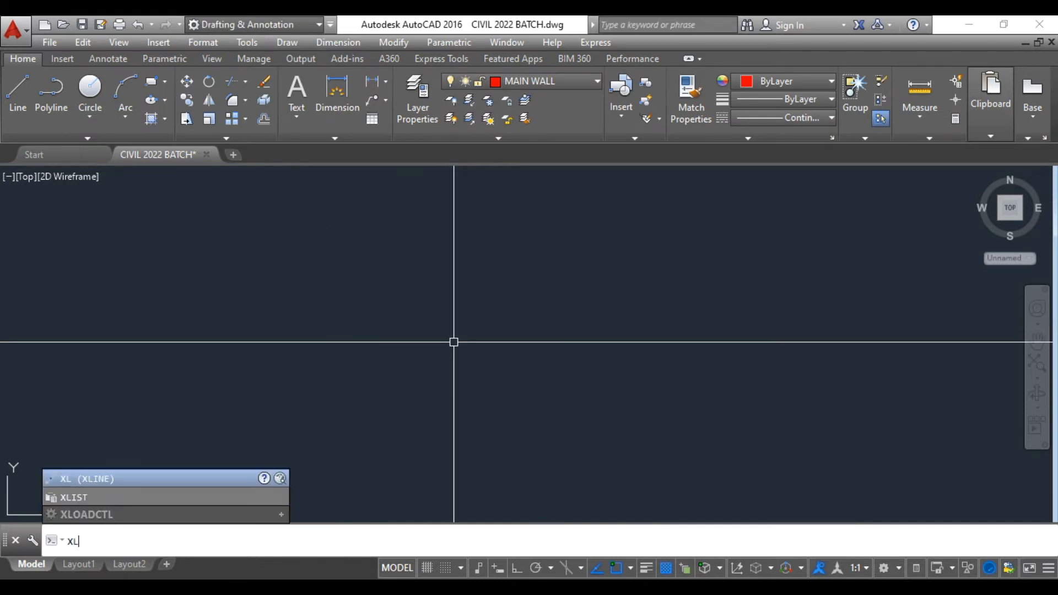
key("Return")
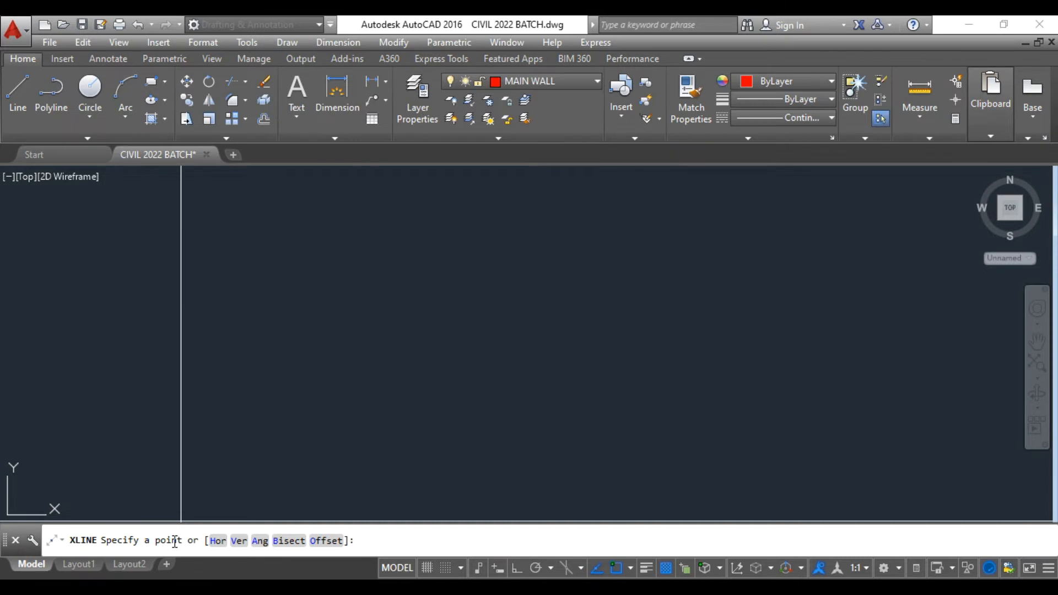
left_click(217, 541)
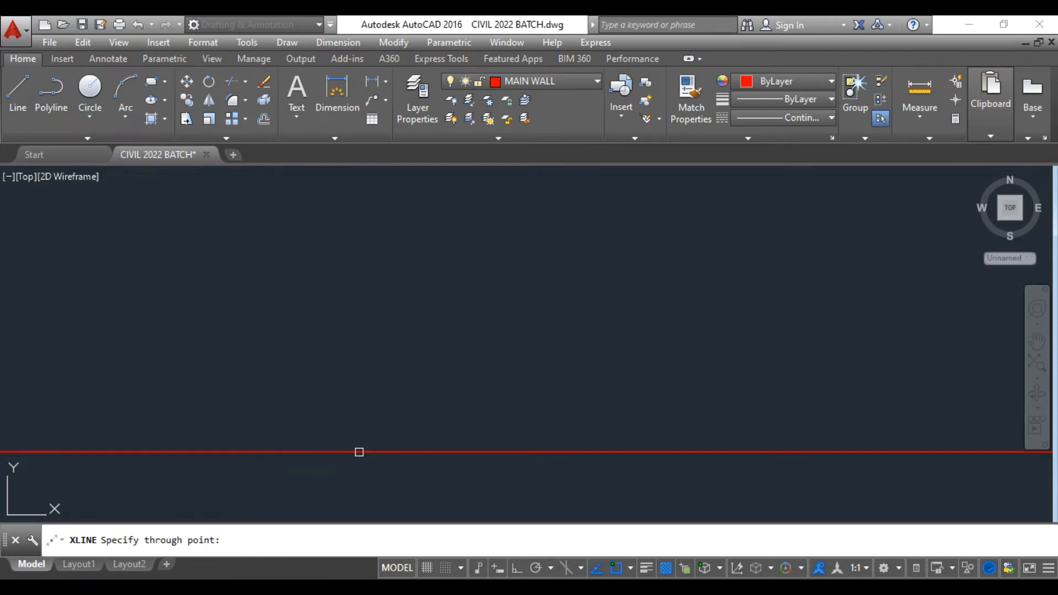
left_click(366, 428)
left_click(365, 397)
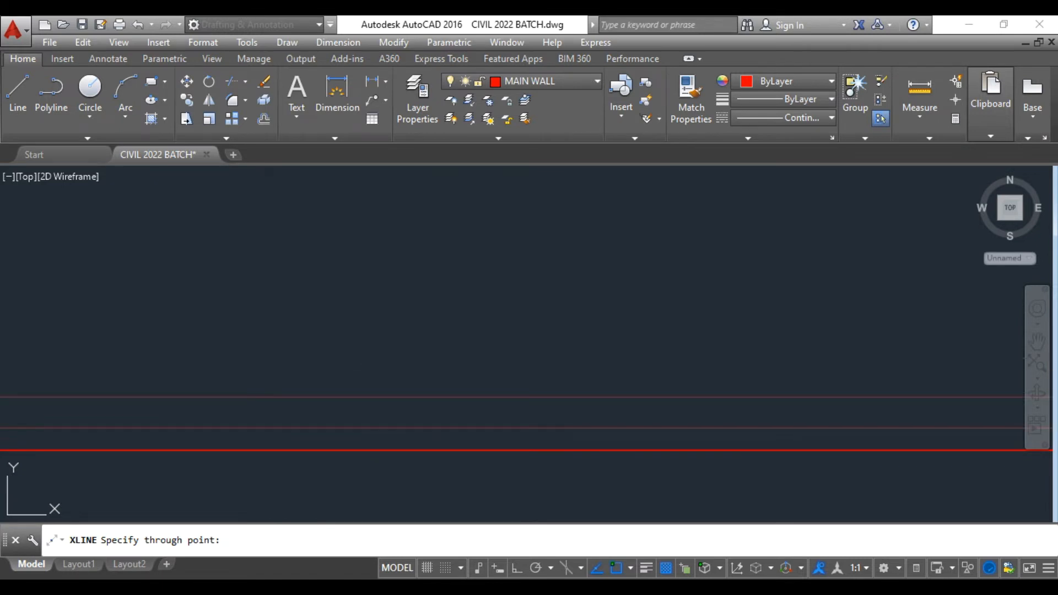
left_click(365, 358)
left_click(363, 324)
left_click(357, 293)
left_click(347, 247)
left_click(346, 205)
left_click(347, 180)
left_click(348, 481)
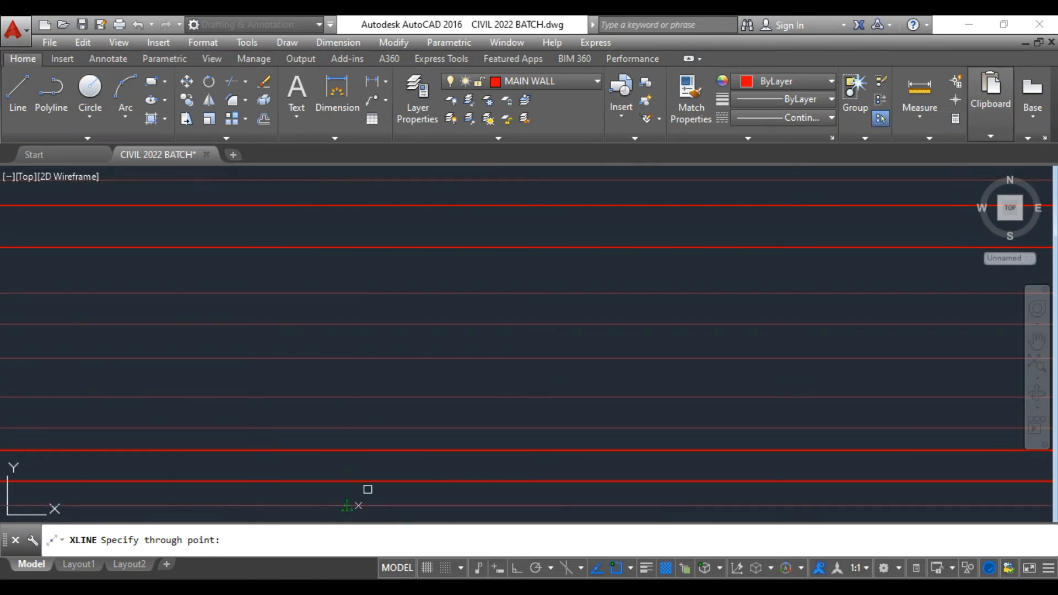
scroll(458, 427, "down", 2)
middle_click_drag(449, 414, 461, 422)
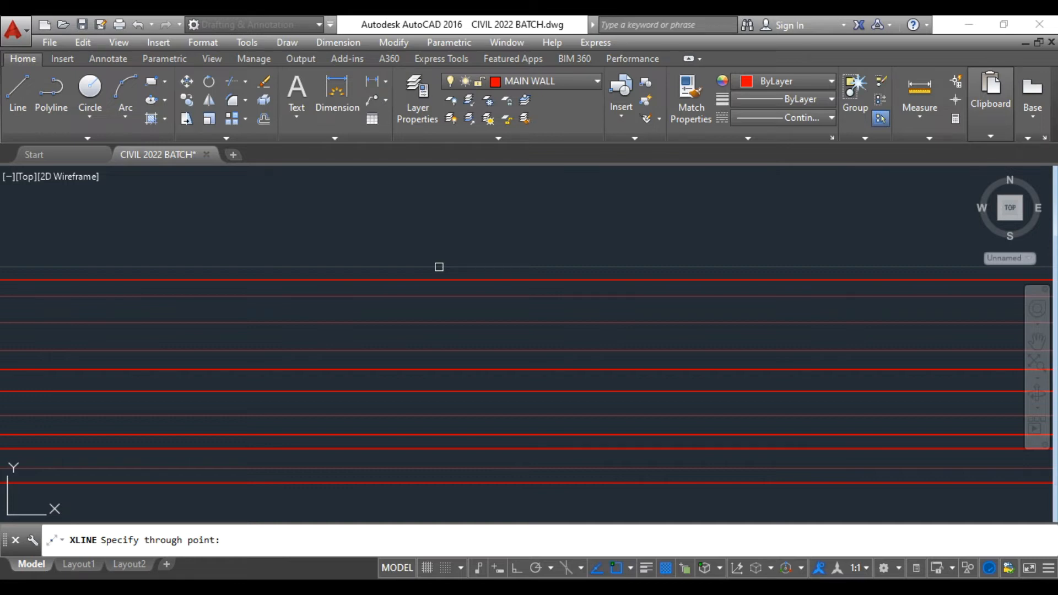
key("Escape")
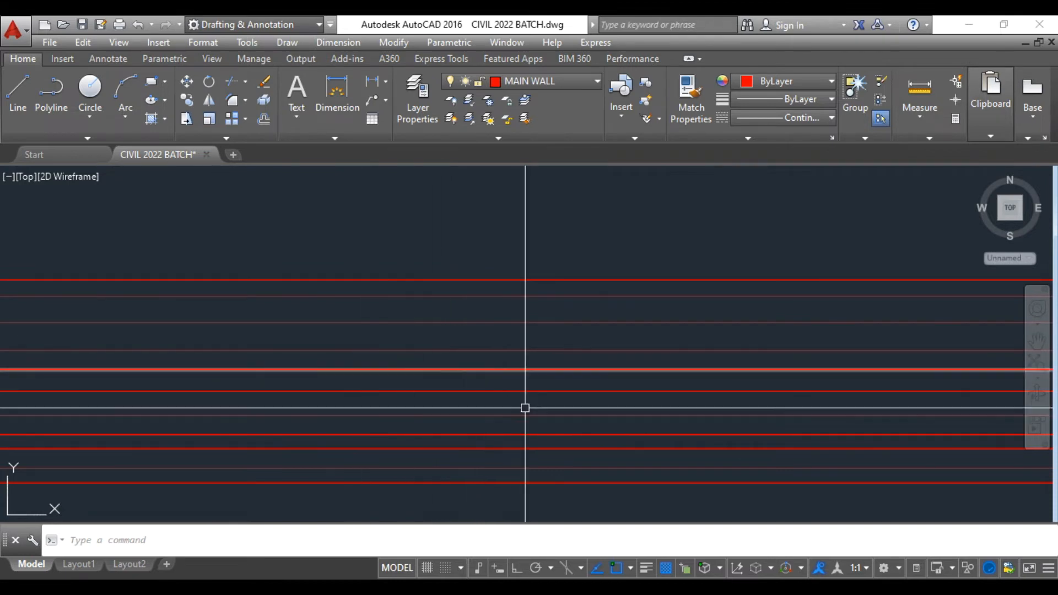
Draw fifteen freely spaced vertical construction lines crossing the horizontal ones using the XLINE Ver option.
type("xl")
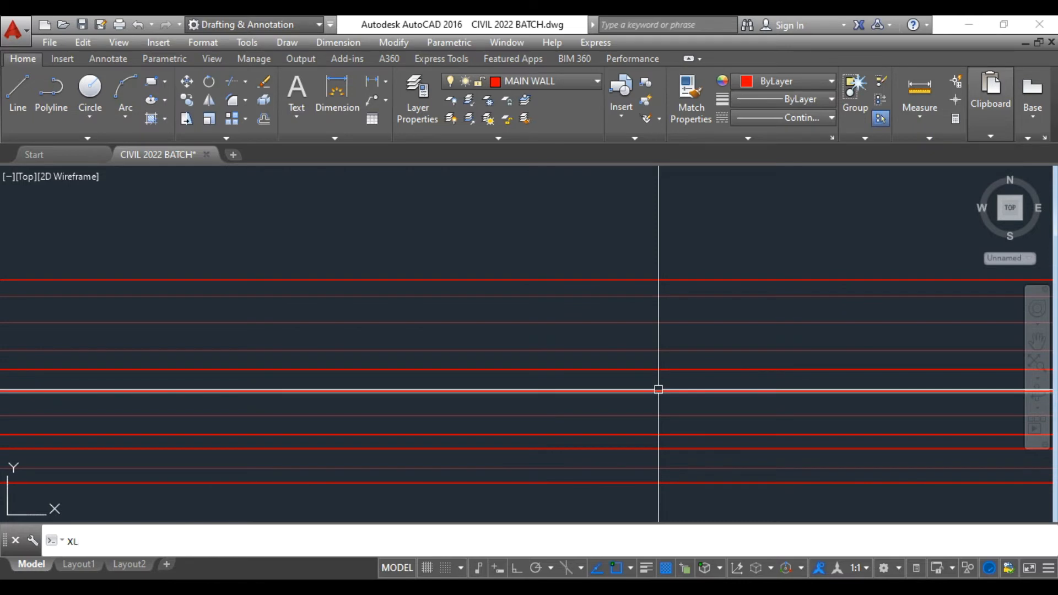
key("Return")
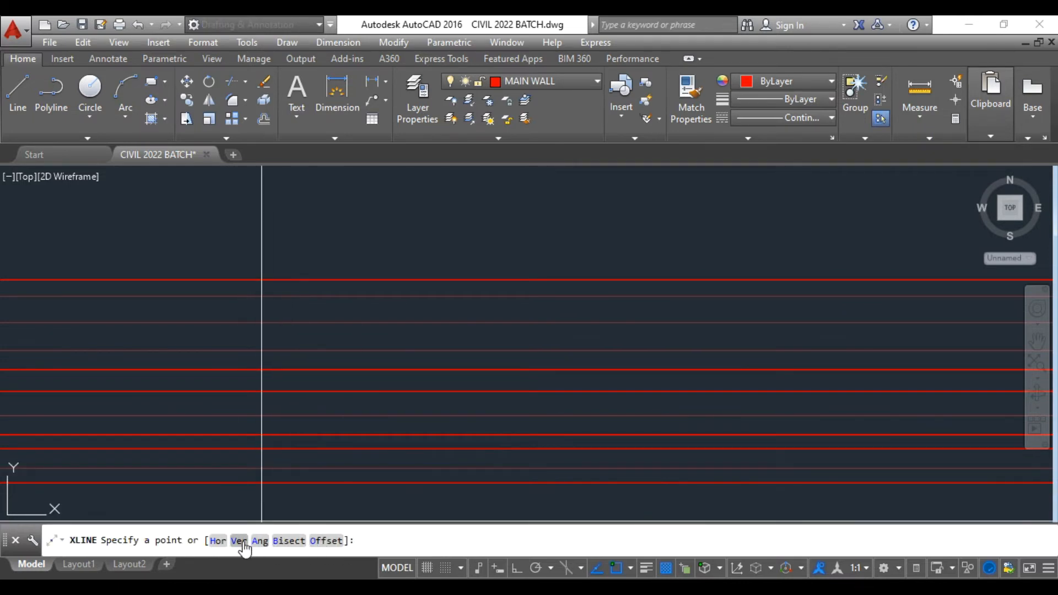
left_click(239, 542)
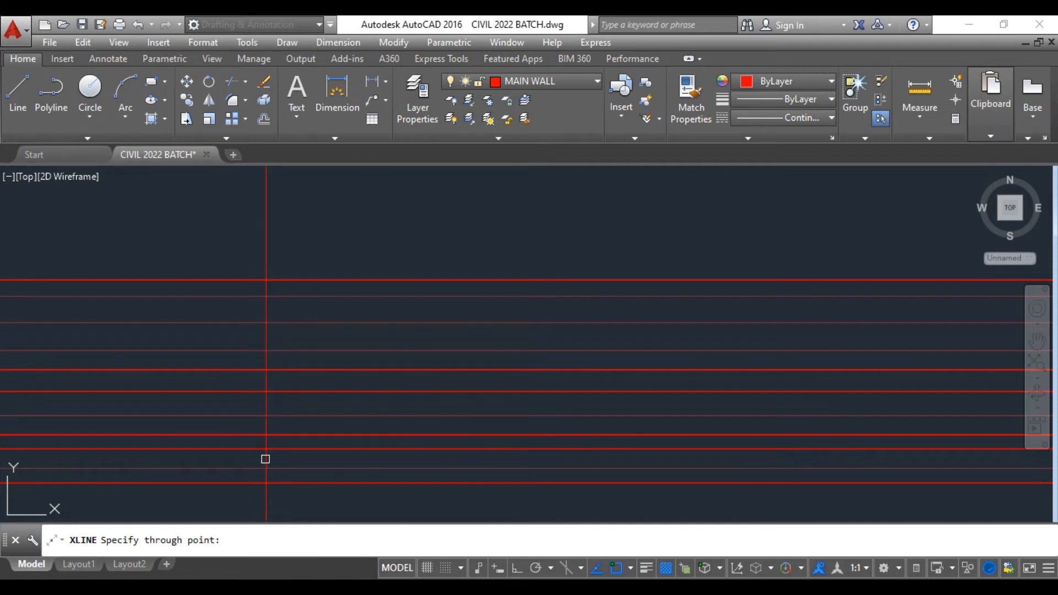
left_click(248, 420)
left_click(290, 422)
left_click(323, 422)
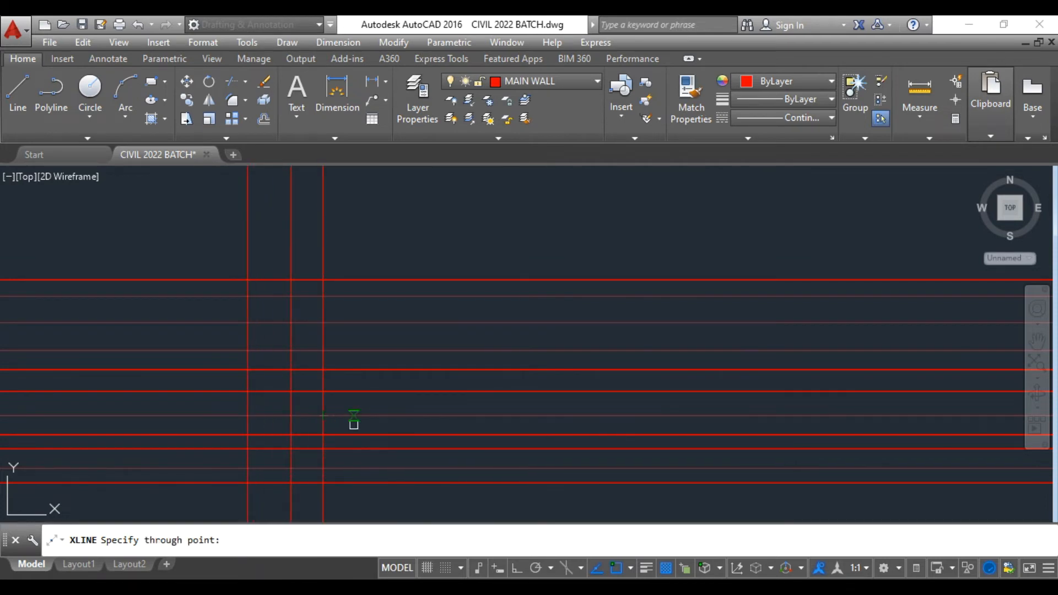
left_click(354, 424)
left_click(388, 429)
left_click(416, 429)
left_click(446, 433)
left_click(470, 433)
left_click(511, 435)
left_click(546, 435)
left_click(563, 435)
left_click(200, 408)
left_click(123, 402)
left_click(87, 402)
left_click(183, 416)
scroll(271, 391, "down", 10)
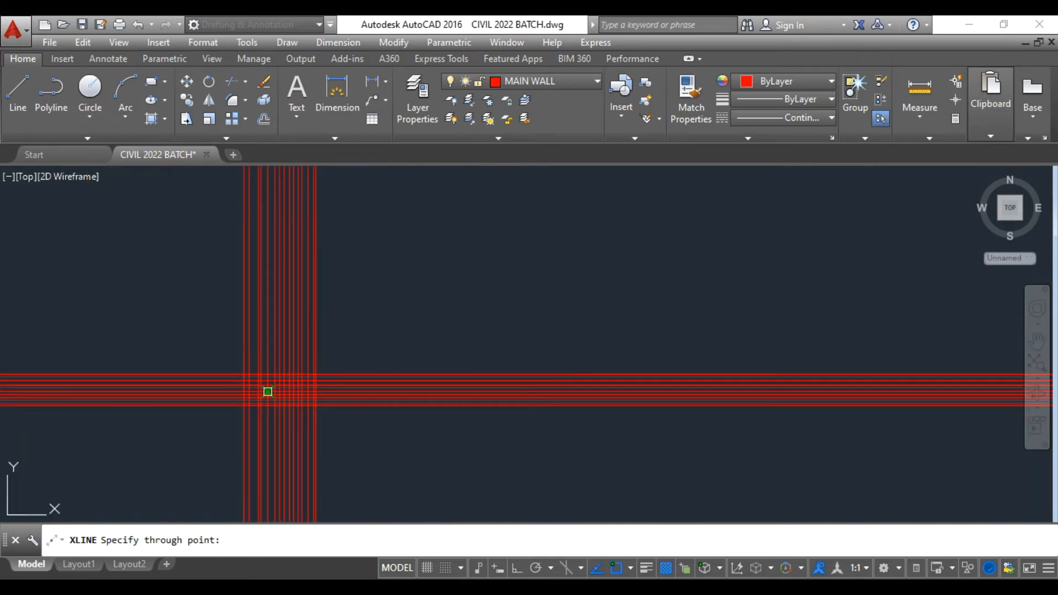
scroll(375, 451, "down", 5)
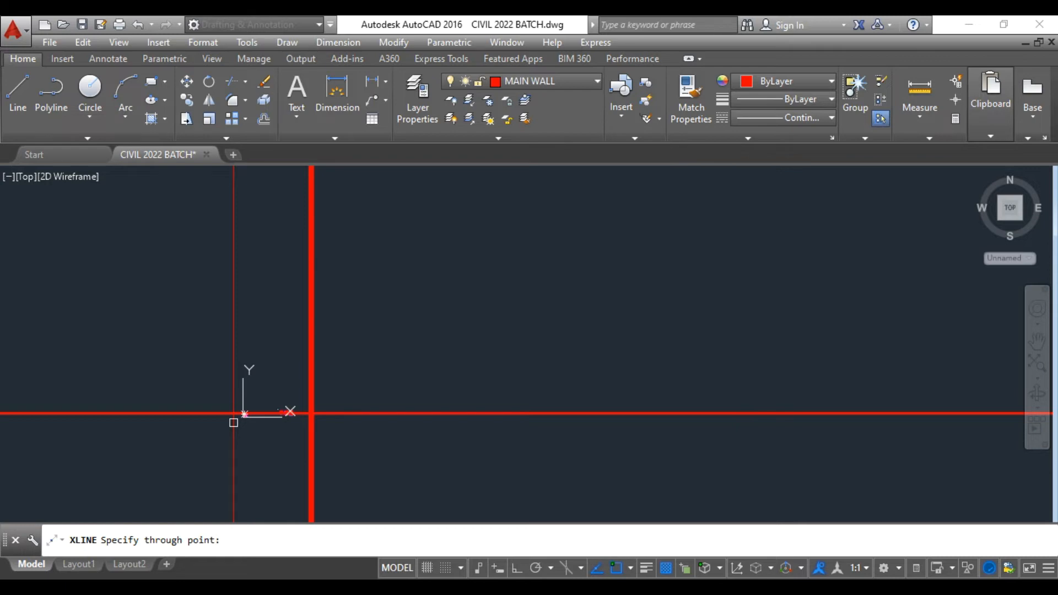
Add one more vertical construction line through the intersection at the grid's outer edge and finish the XLINE command.
scroll(323, 399, "up", 3)
middle_click_drag(281, 434, 369, 285)
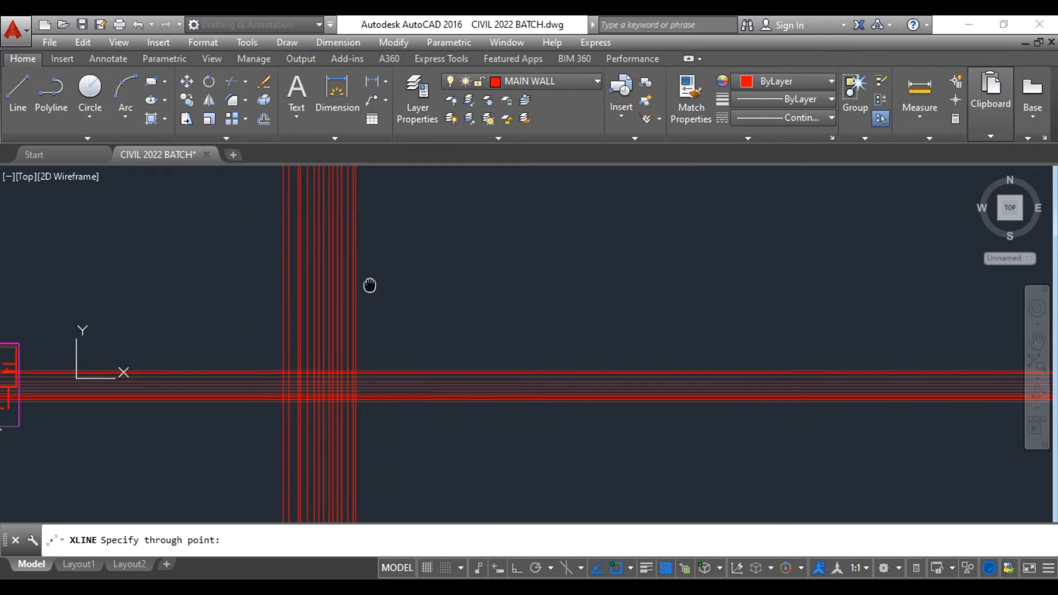
scroll(366, 340, "up", 5)
left_click(356, 379)
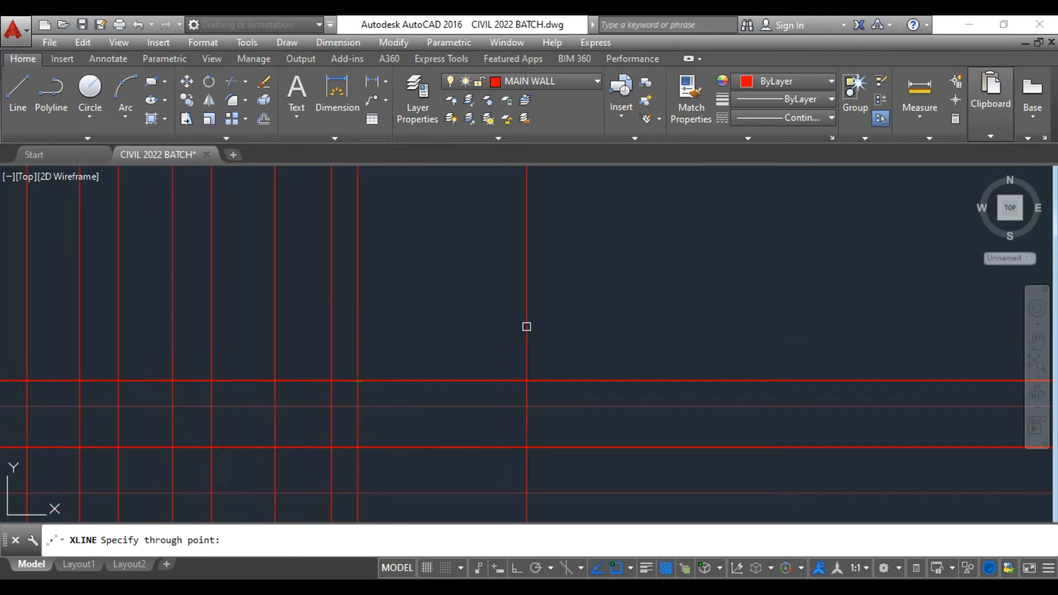
key("Escape")
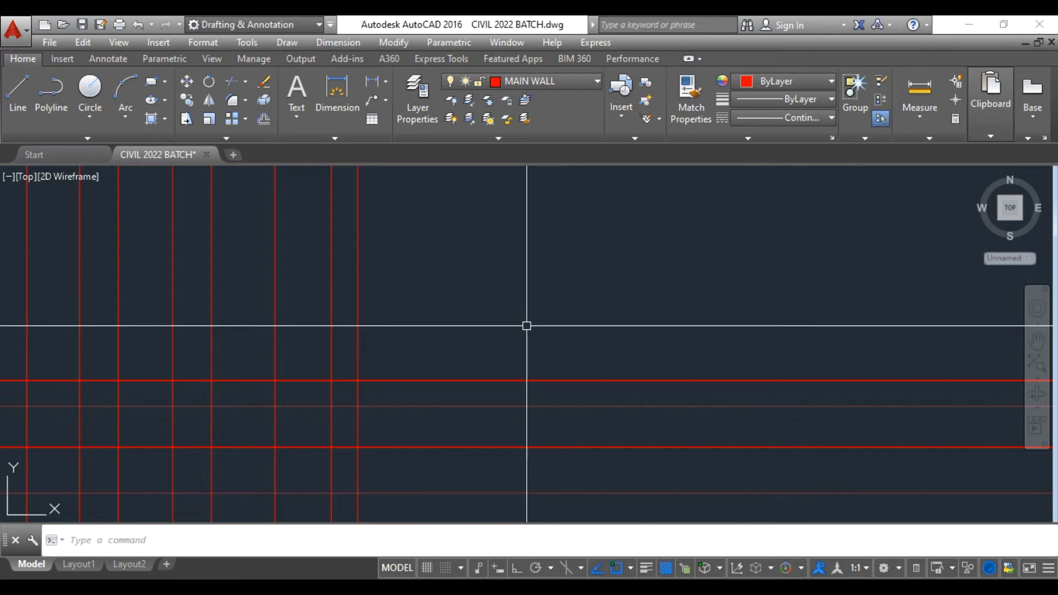
Draw six parallel construction lines at 45° with the XLINE Ang option, through intersections along the outermost vertical line.
type("x")
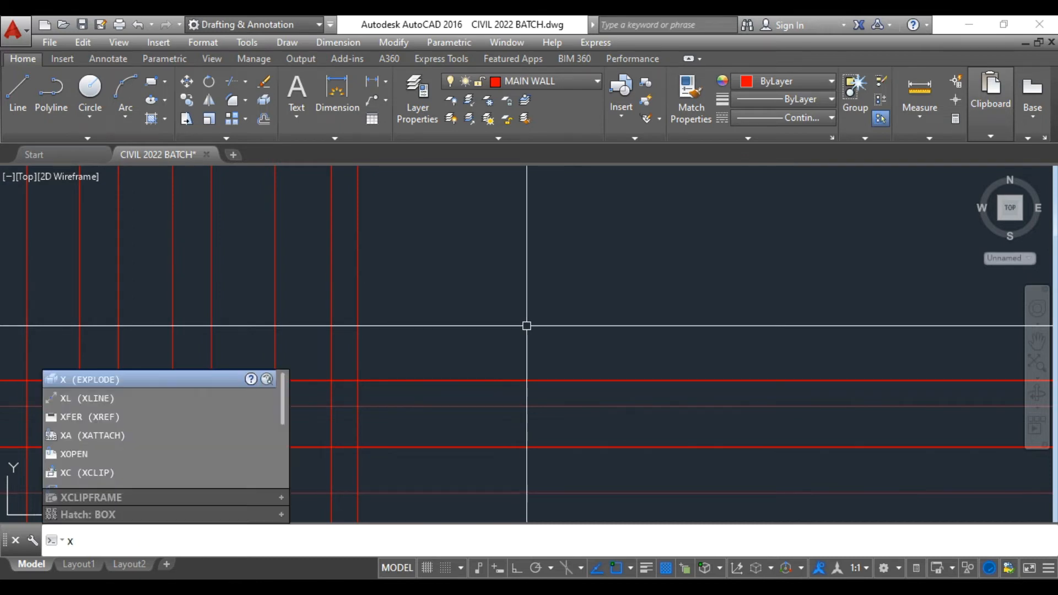
key("Return")
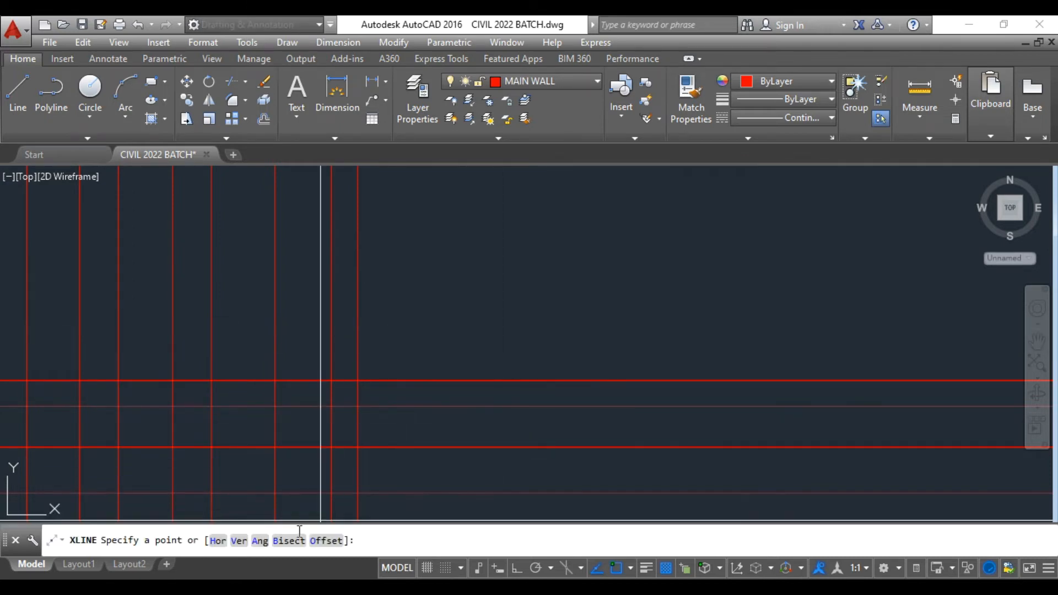
left_click(259, 541)
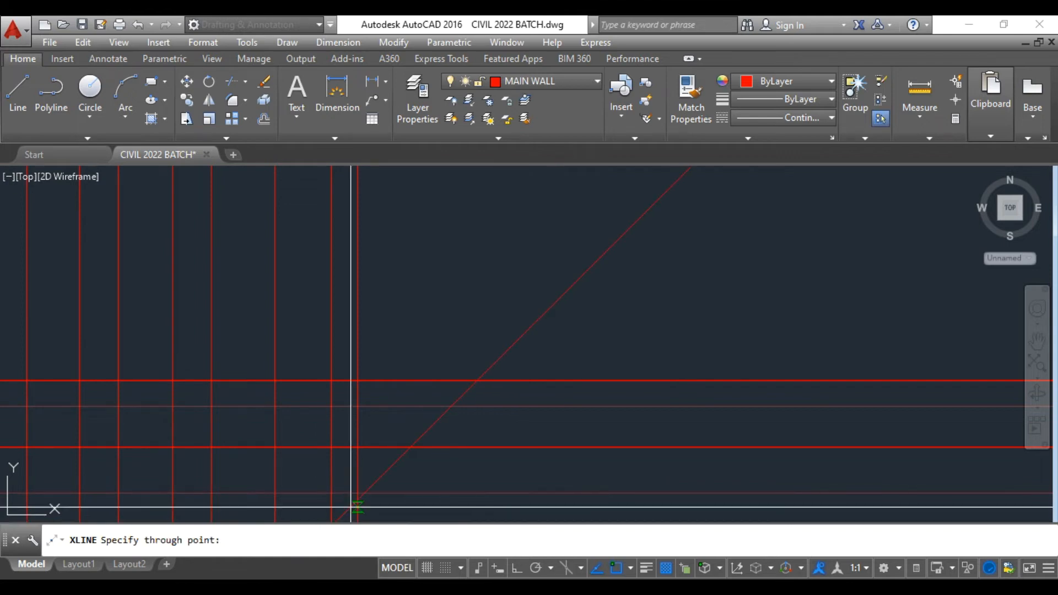
left_click(357, 380)
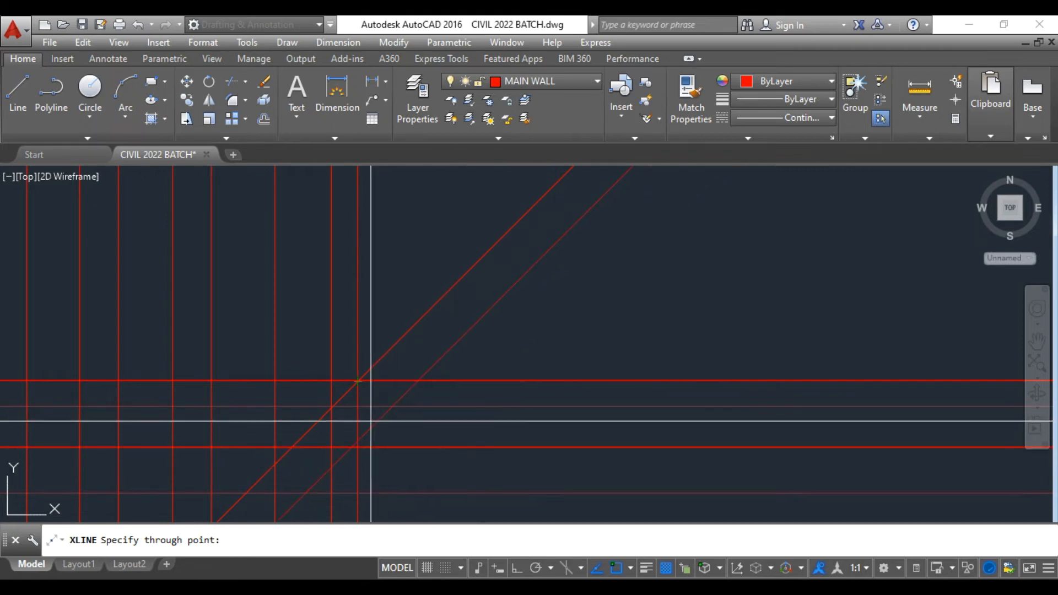
left_click(357, 406)
left_click(358, 447)
mouse_move(385, 501)
middle_mouse_down()
mouse_move(378, 430)
mouse_move(367, 425)
middle_mouse_up()
left_click(340, 417)
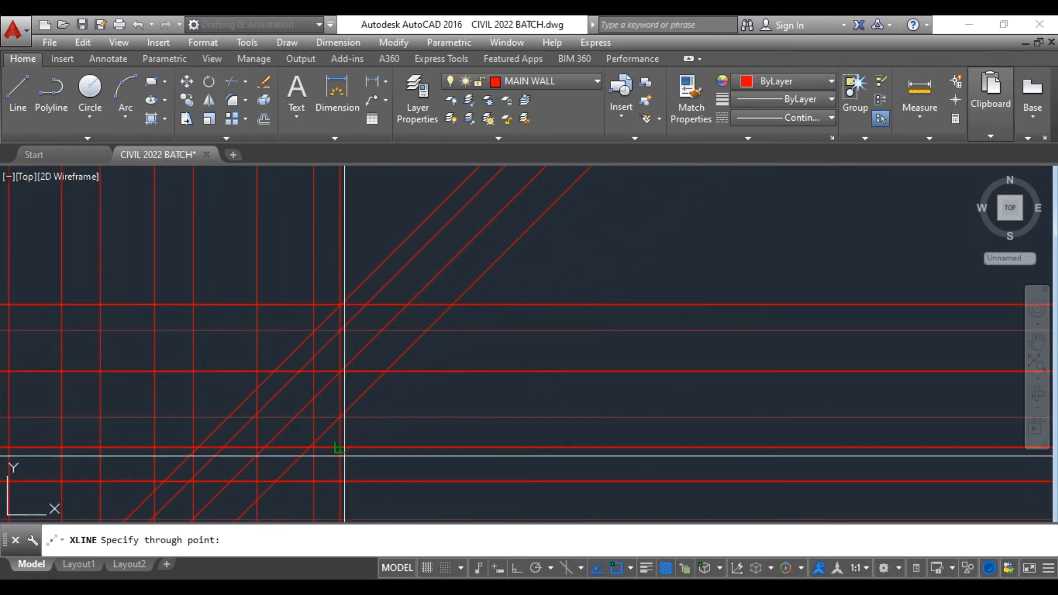
left_click(340, 448)
left_click(339, 481)
middle_click_drag(441, 449, 449, 493)
mouse_move(551, 463)
middle_mouse_down()
mouse_move(489, 508)
mouse_move(485, 484)
middle_mouse_up()
type("'")
key("Escape")
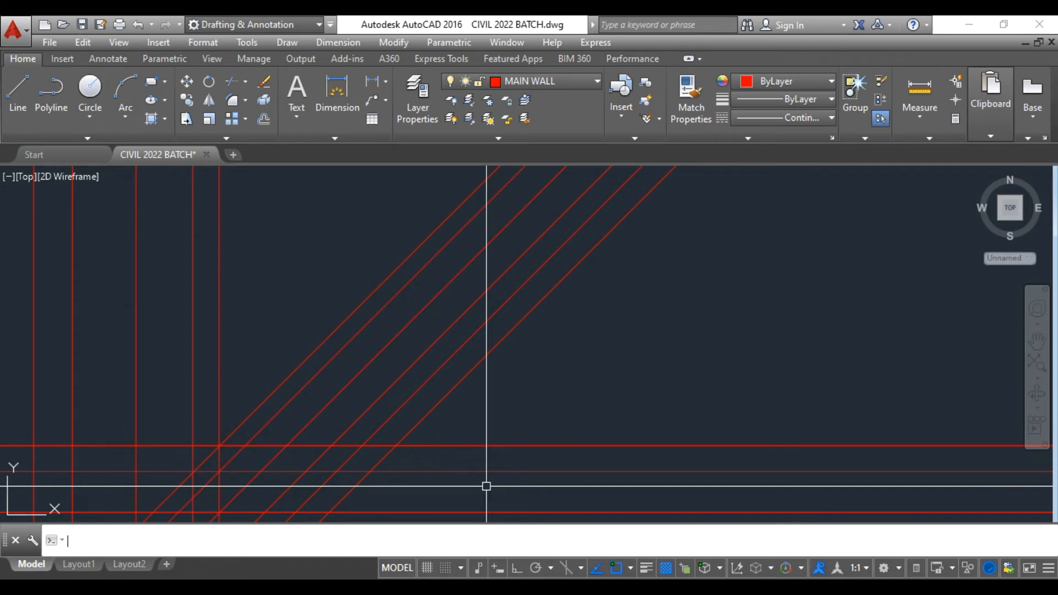
scroll(467, 419, "up", 2)
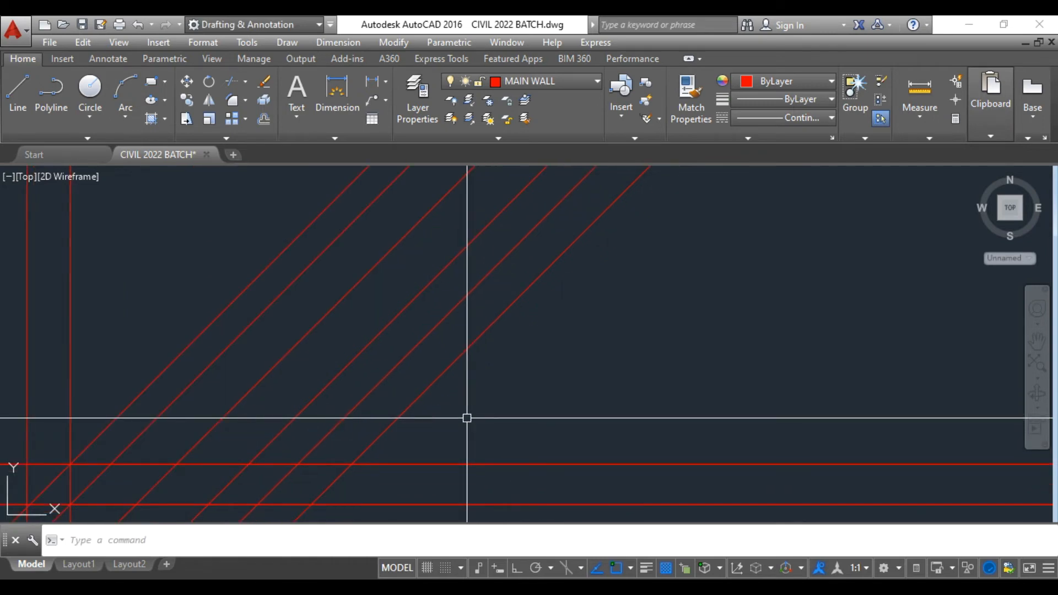
key("Escape")
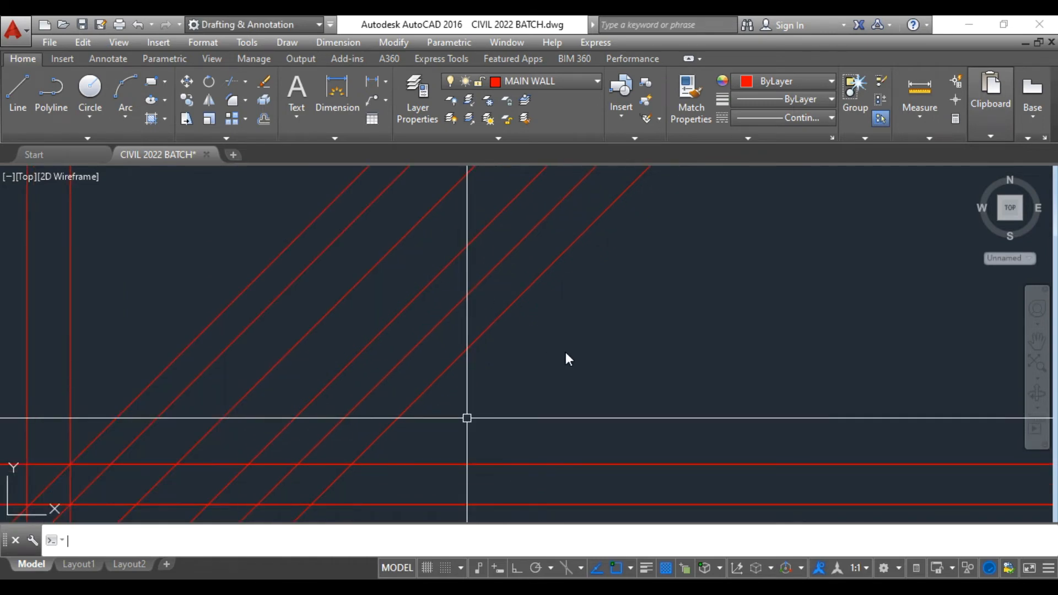
left_click(333, 44)
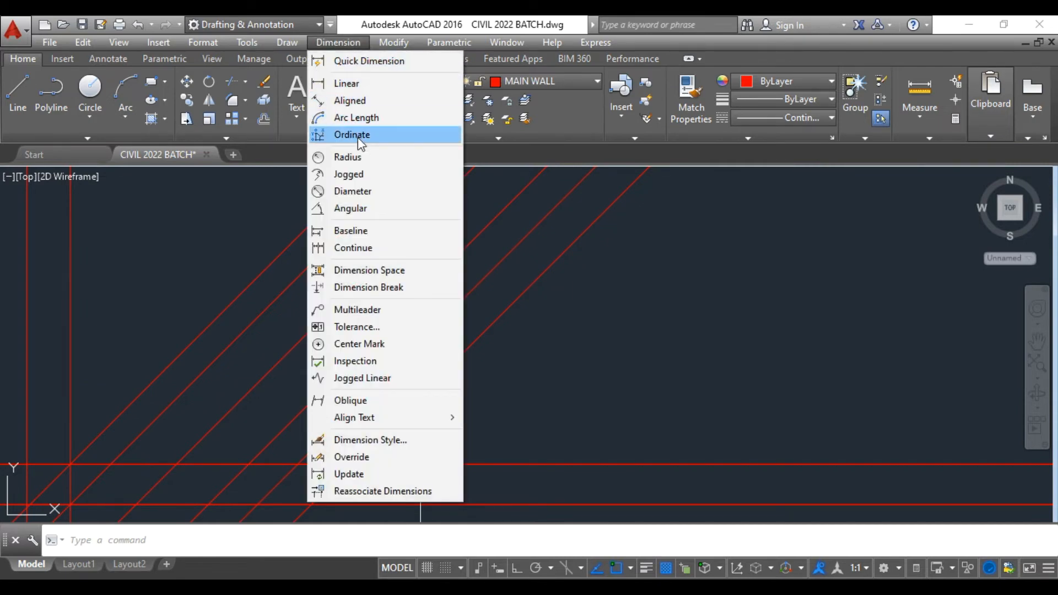
left_click(369, 208)
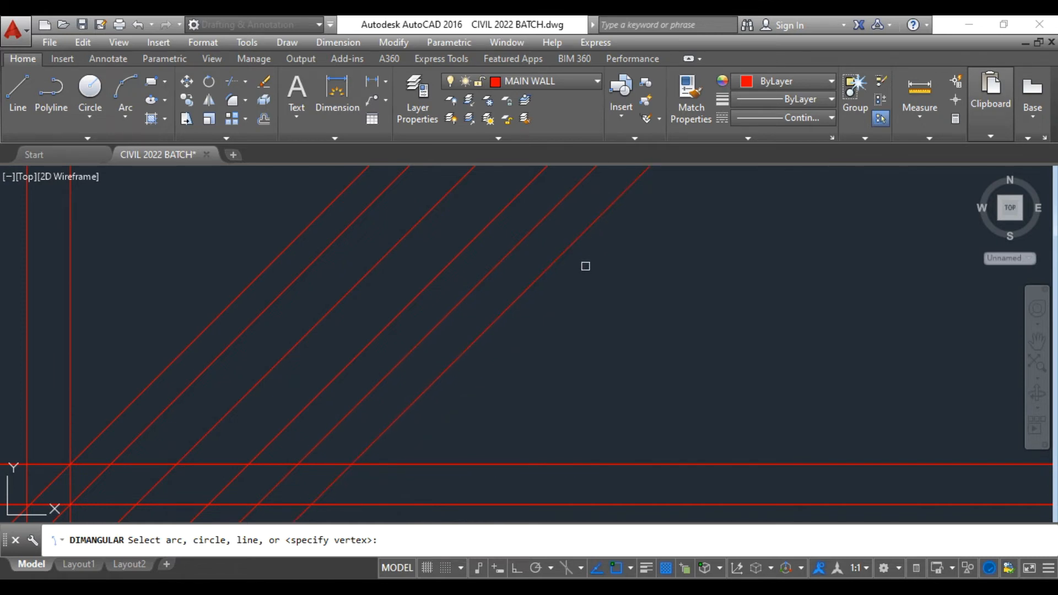
key("Escape")
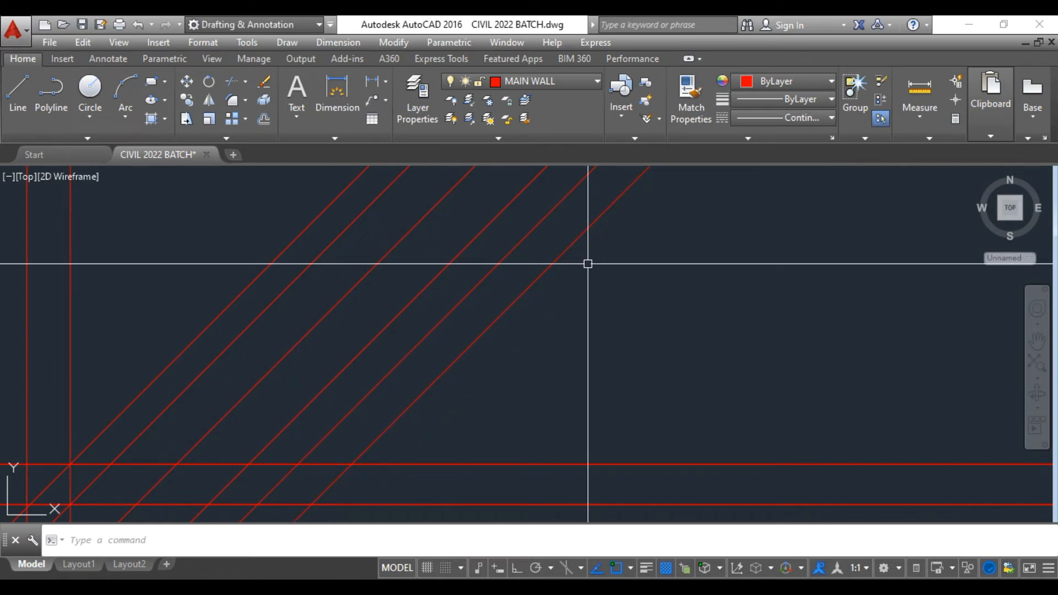
From the intersection of the outermost angled and horizontal construction lines, draw one line along each, using Ortho for the horizontal one.
type("L")
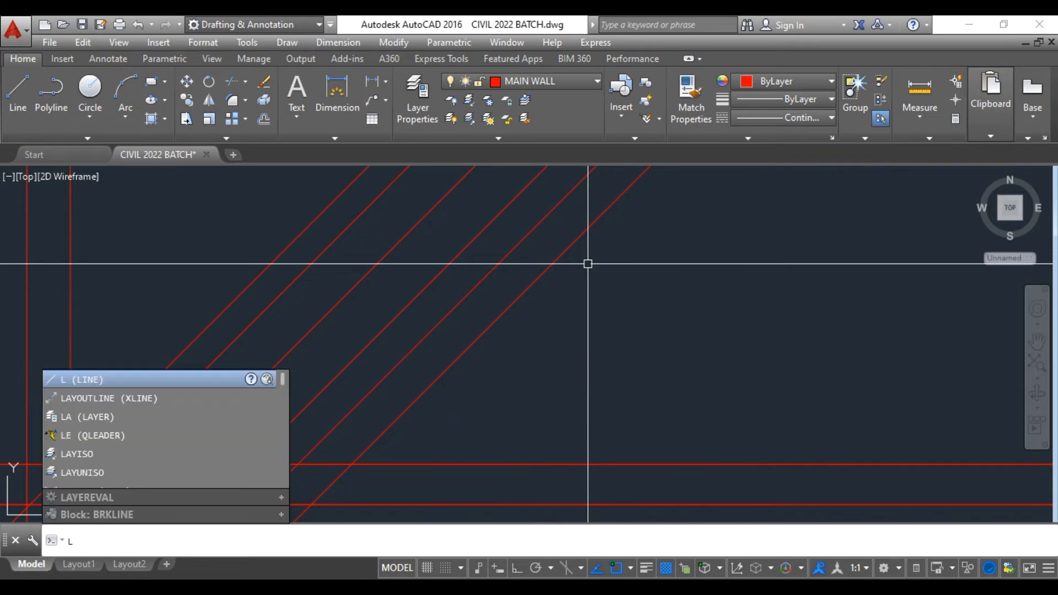
key("Return")
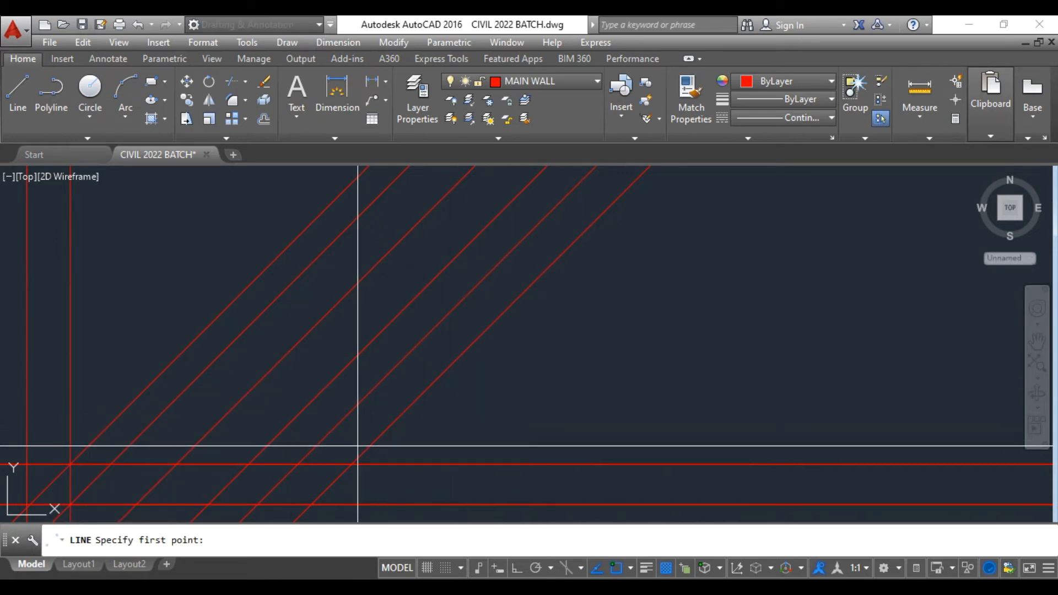
left_click(351, 465)
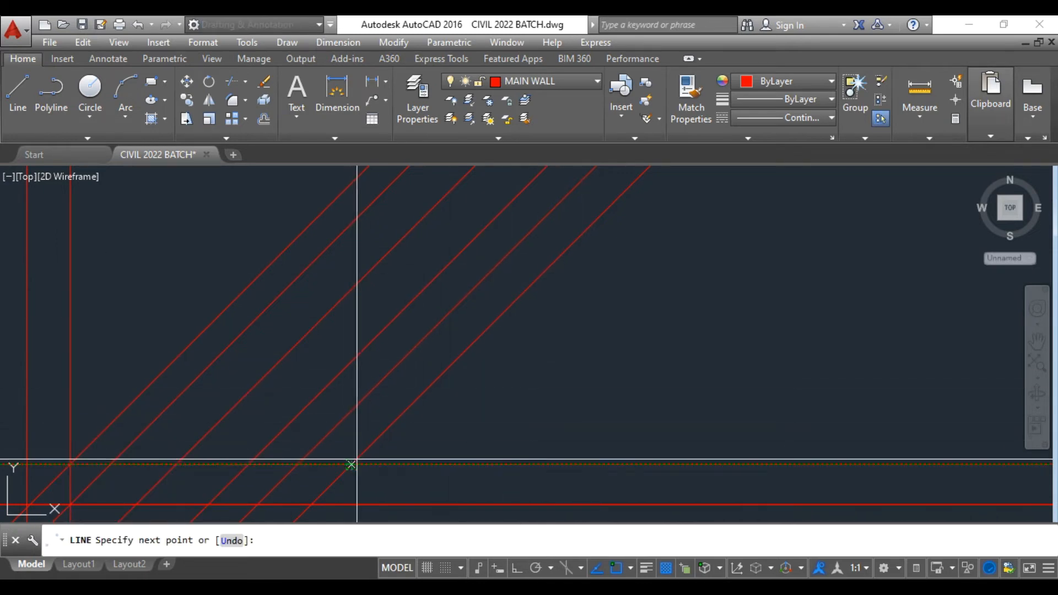
left_click(480, 336)
key("Escape")
key("Return")
left_click(351, 464)
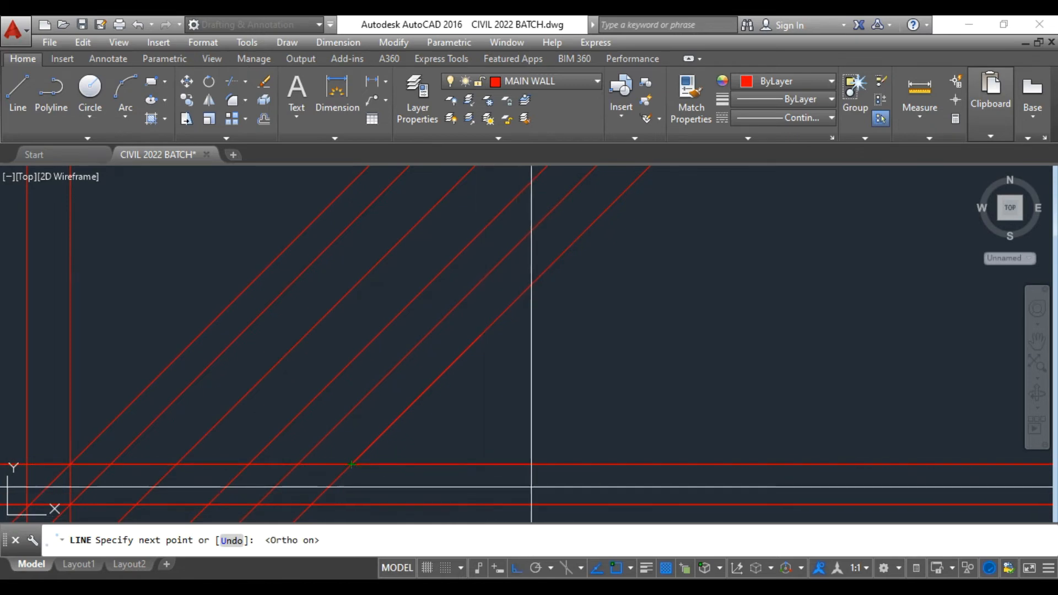
key("Return")
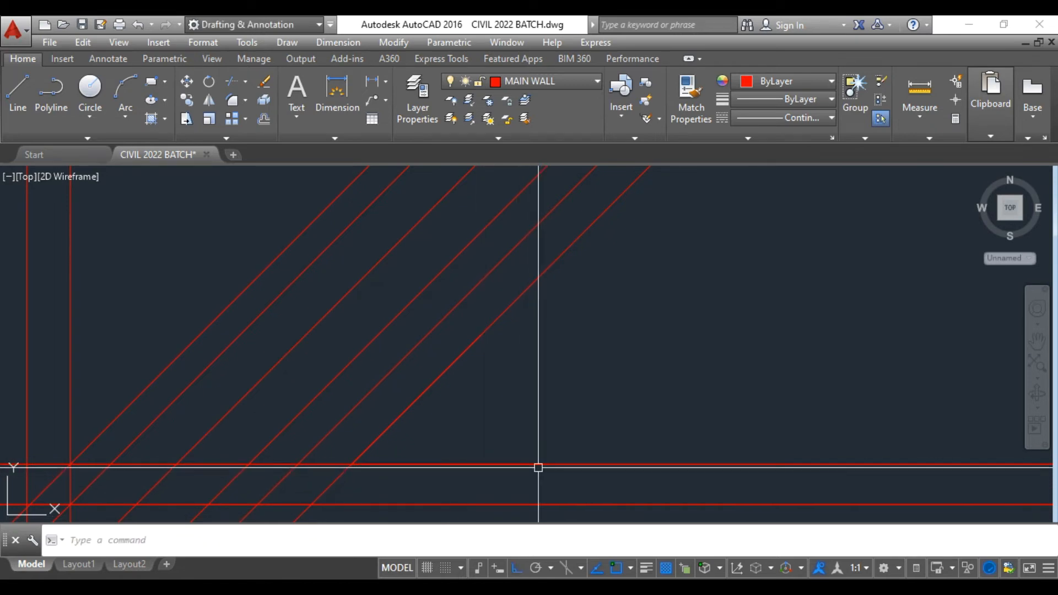
Add an angular dimension between the slanted line and the horizontal line.
left_click(336, 43)
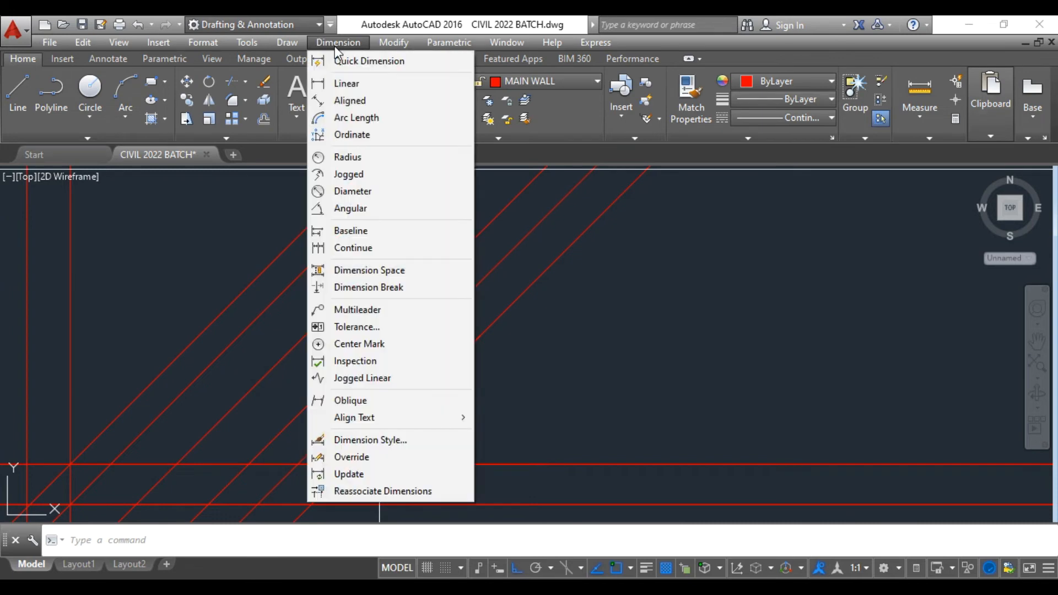
left_click(359, 209)
left_click(419, 397)
left_click(437, 464)
scroll(439, 457, "up", 3)
left_click(442, 451)
scroll(544, 415, "down", 2)
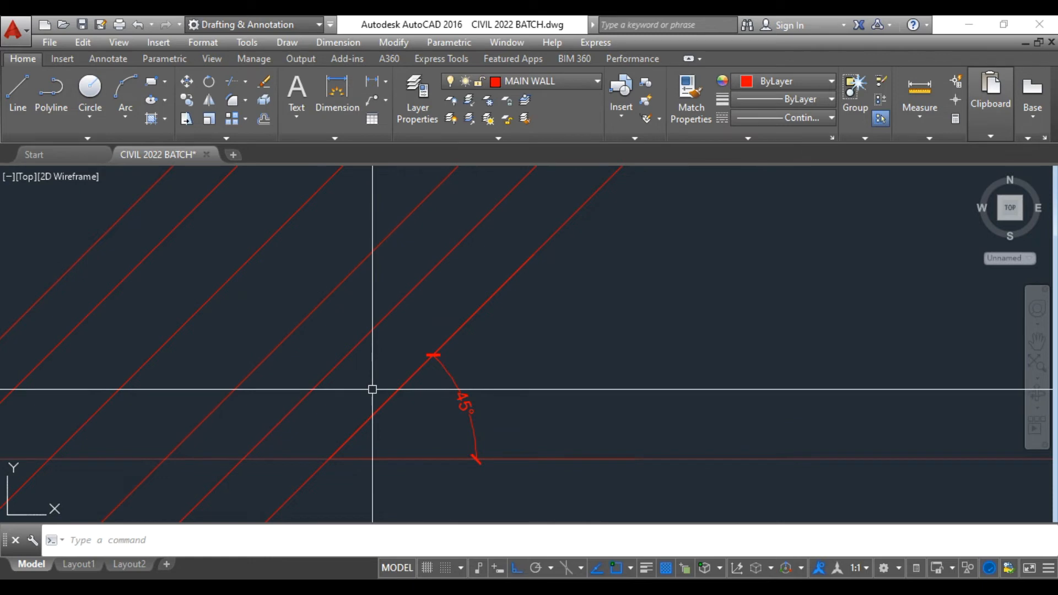
Select the slanted and horizontal lines to show the two sides of the dimensioned angle.
left_click(406, 382)
left_click(434, 450)
left_click(418, 457)
key("Escape")
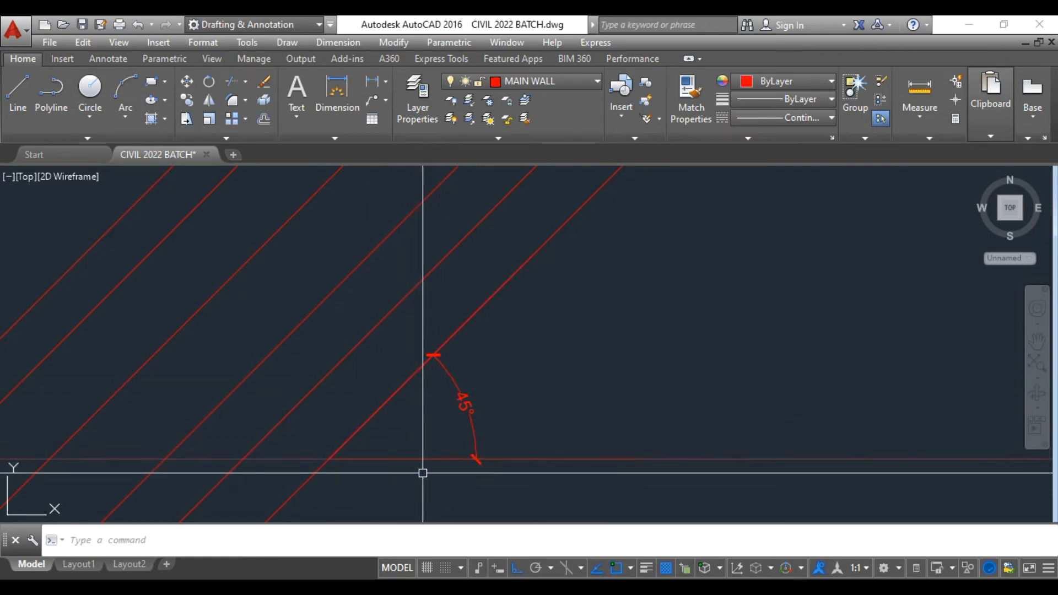
left_click(424, 455)
left_click(418, 458)
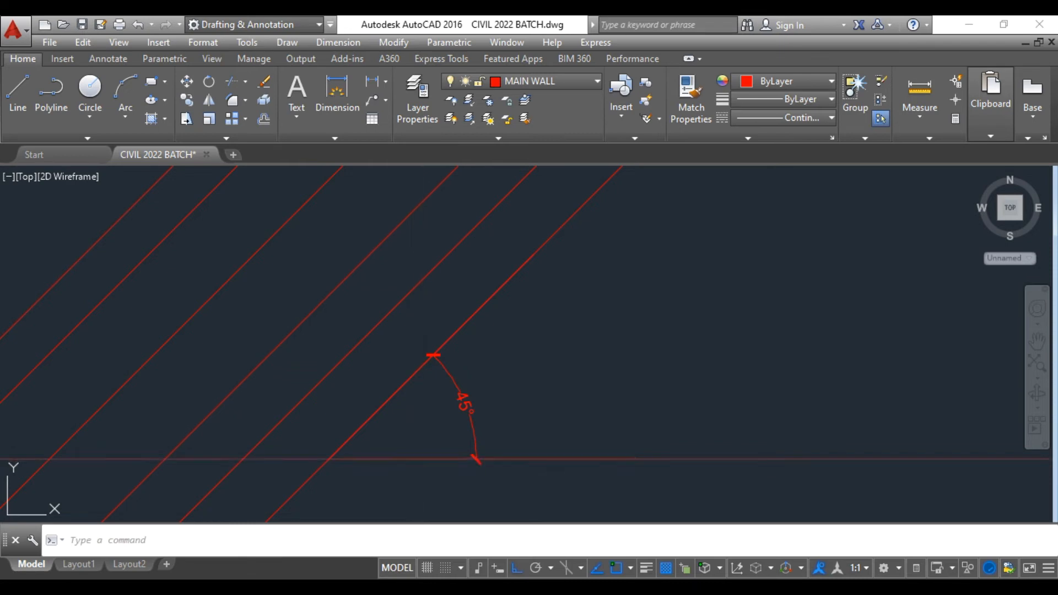
left_click(370, 417)
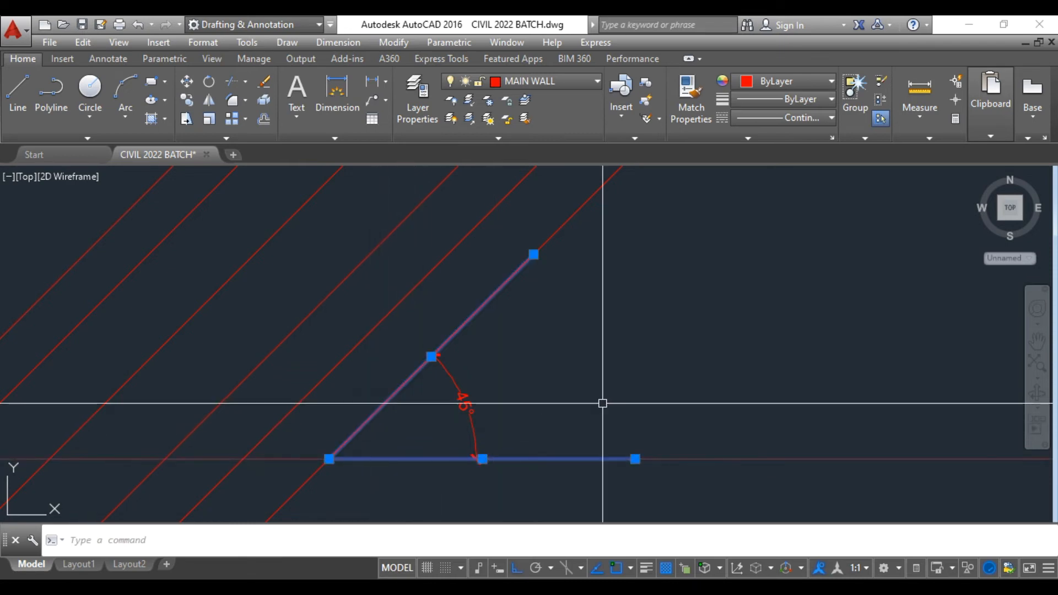
scroll(612, 394, "down", 2)
middle_click_drag(600, 401, 568, 404)
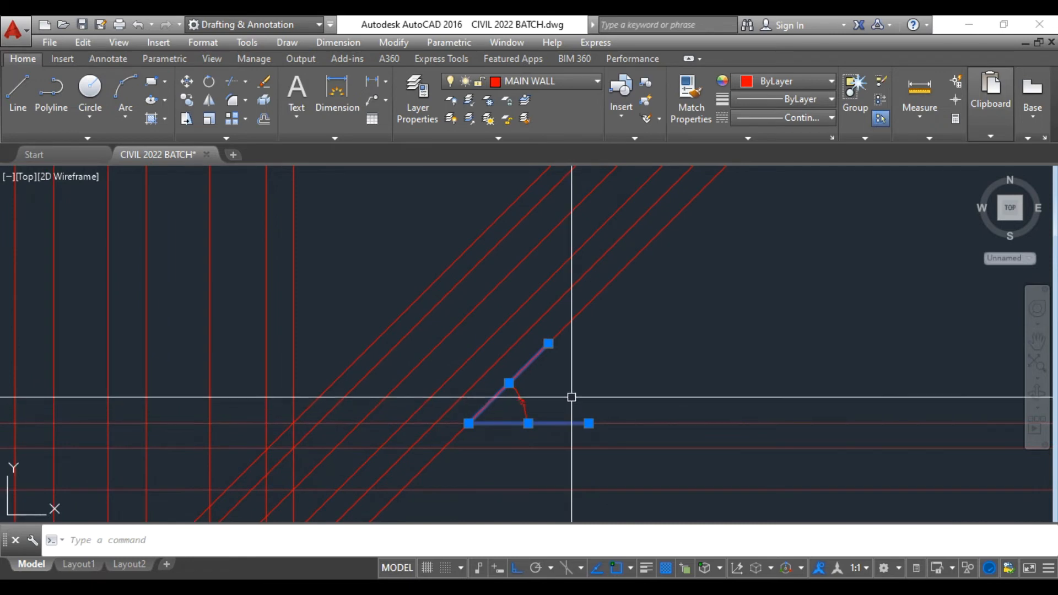
type("l")
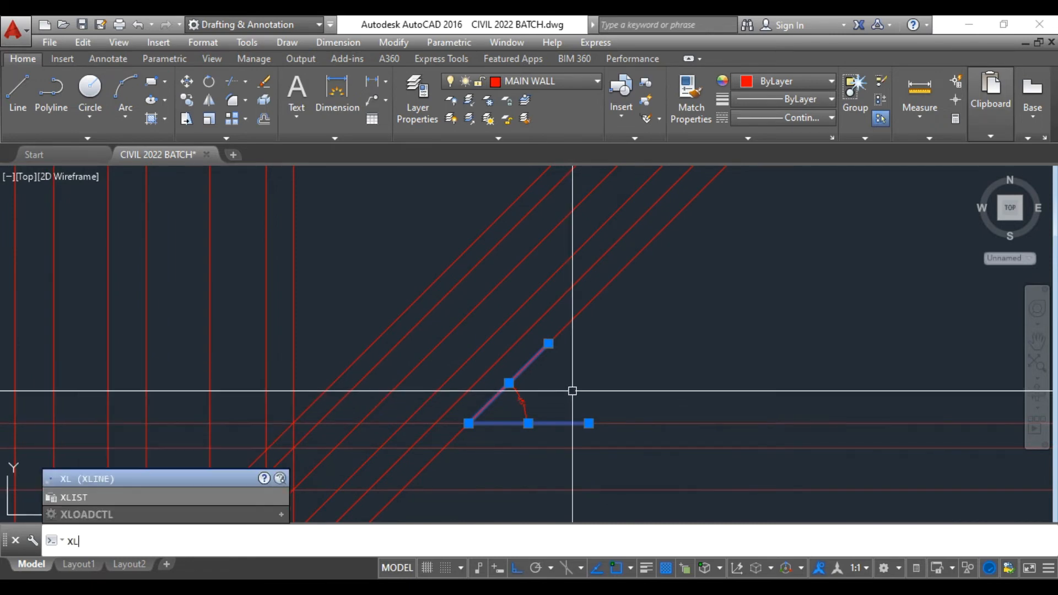
key("Return")
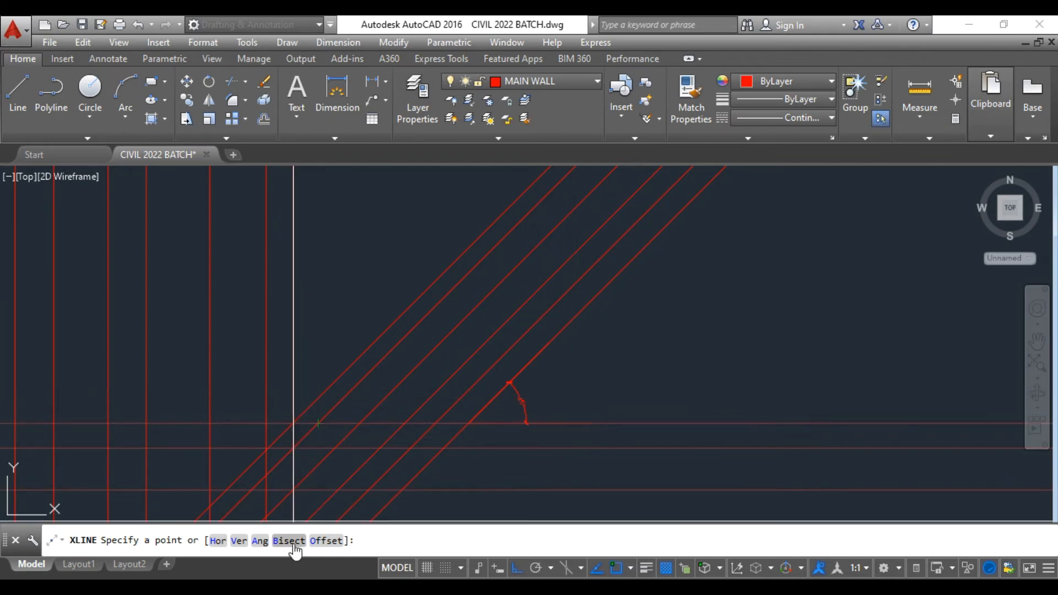
scroll(522, 453, "down", 2)
key("Escape")
Delete all the construction lines together with the two drawn lines and the angular dimension, leaving the floor plans untouched.
scroll(522, 454, "down", 3)
left_click(524, 489)
left_click(358, 305)
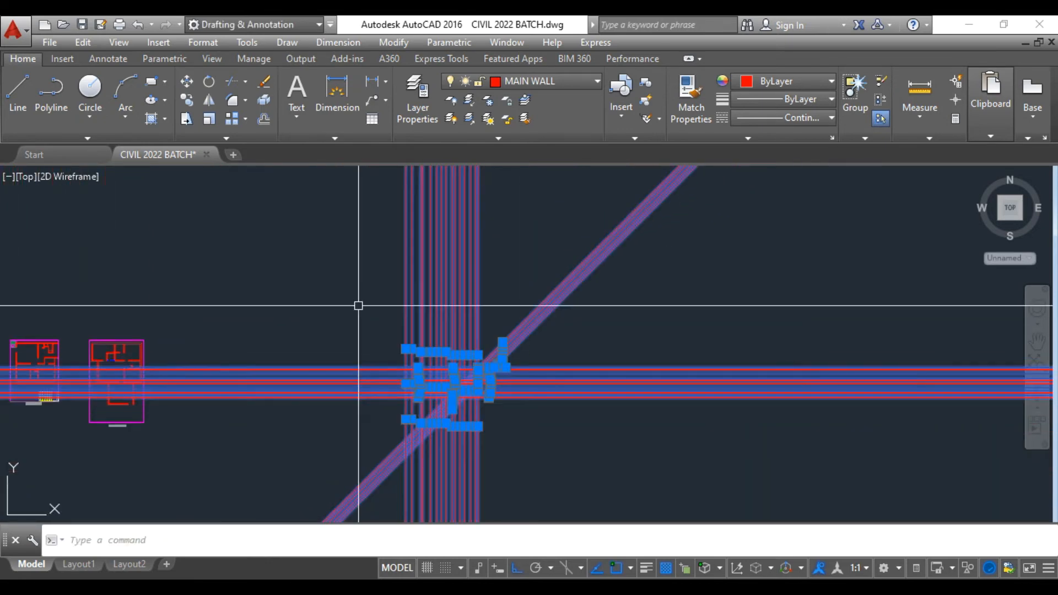
key("Delete")
Draw a vertical line downward and a horizontal line from its lower end to form an L-shaped right angle.
scroll(468, 382, "up", 2)
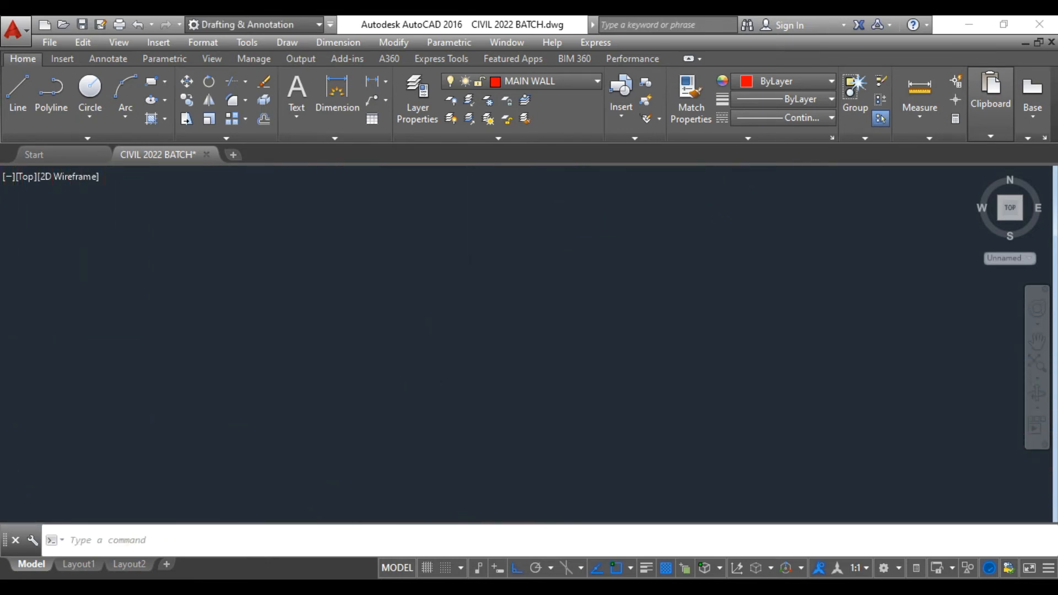
key("Return")
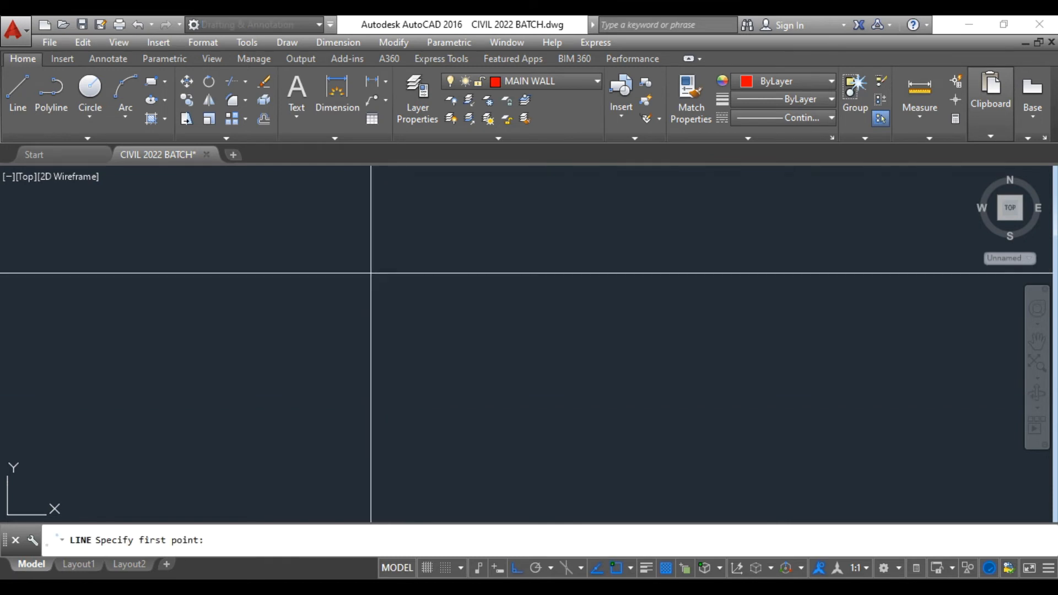
left_click(371, 270)
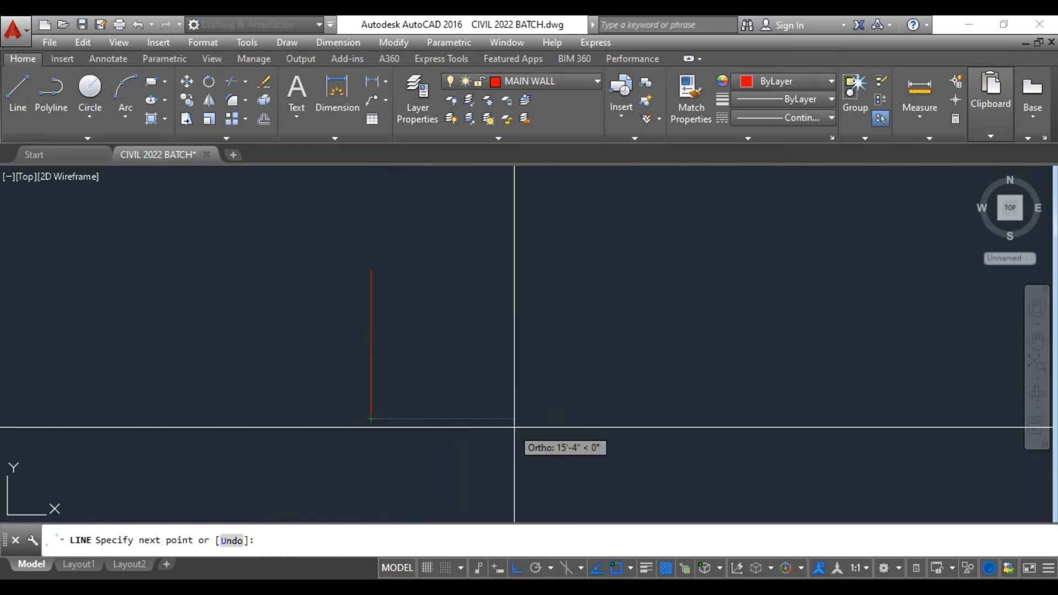
left_click(537, 431)
key("Escape")
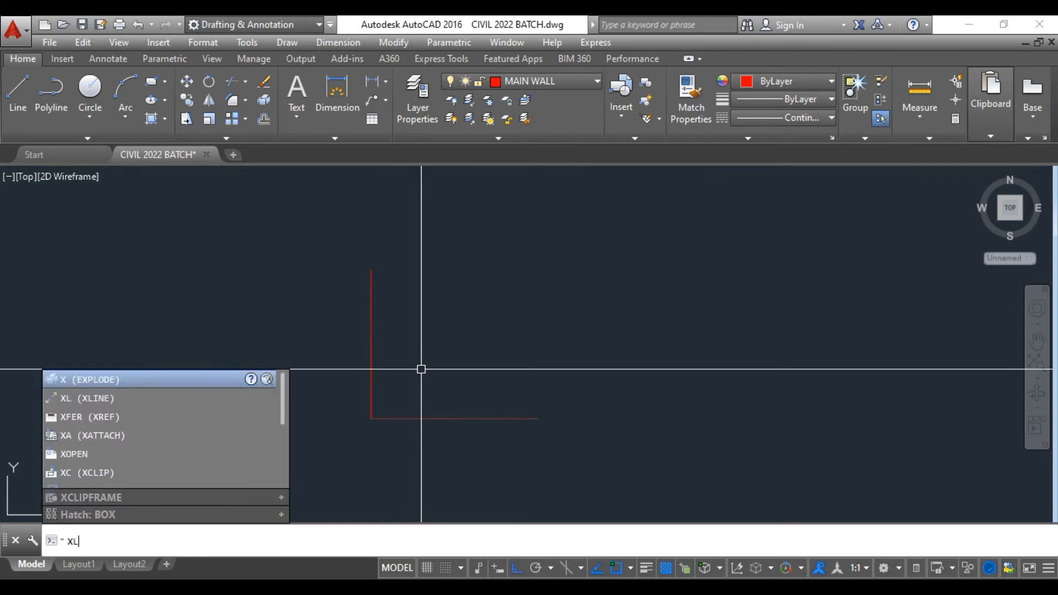
Draw a bisecting construction line through the corner of the L-shape, using its vertical and horizontal lines as the angle sides.
key("Return")
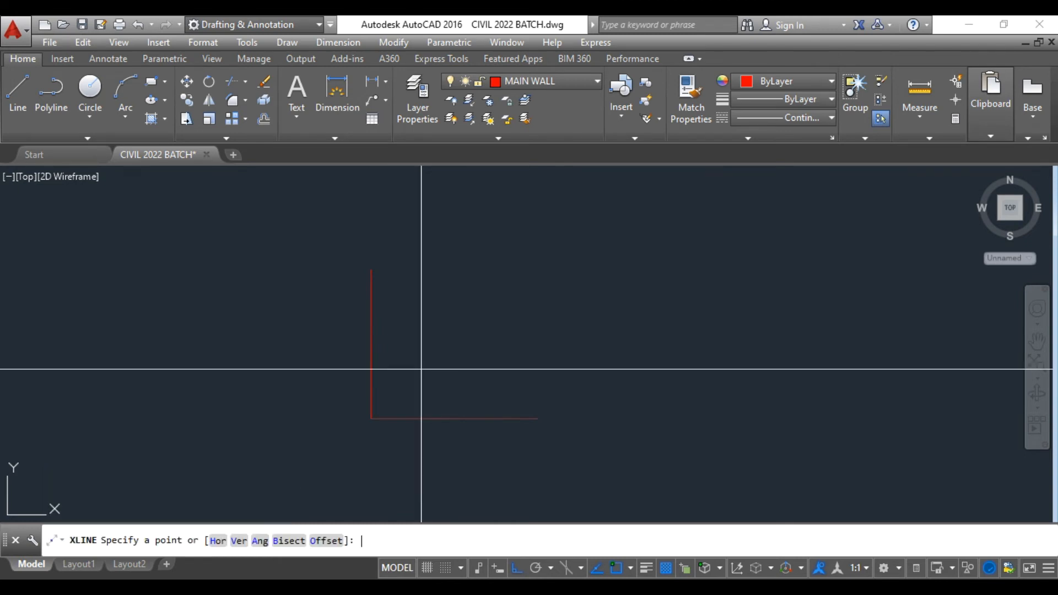
left_click(284, 542)
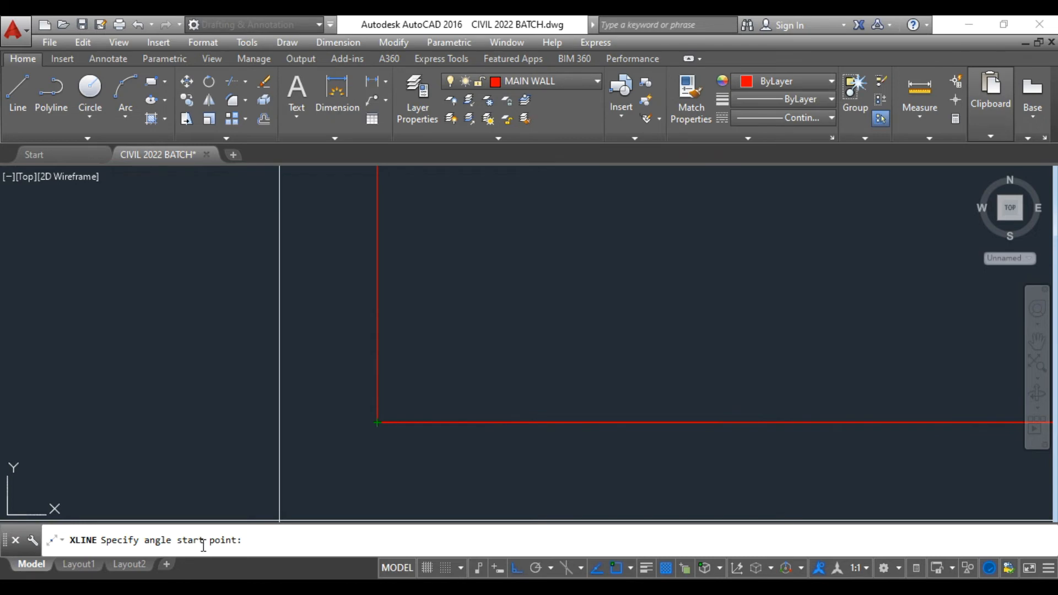
scroll(382, 413, "down", 4)
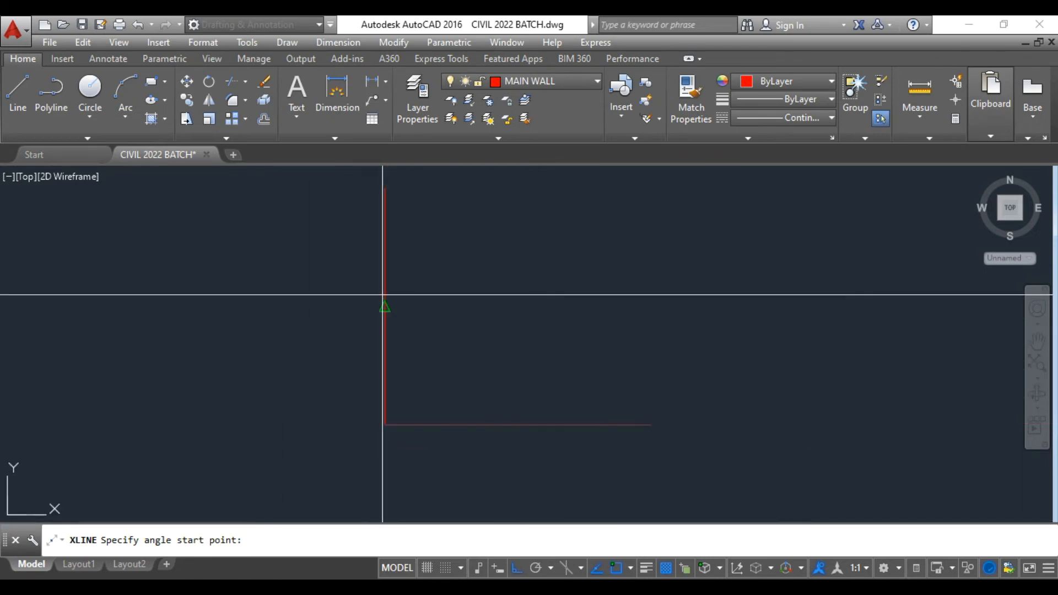
left_click(385, 188)
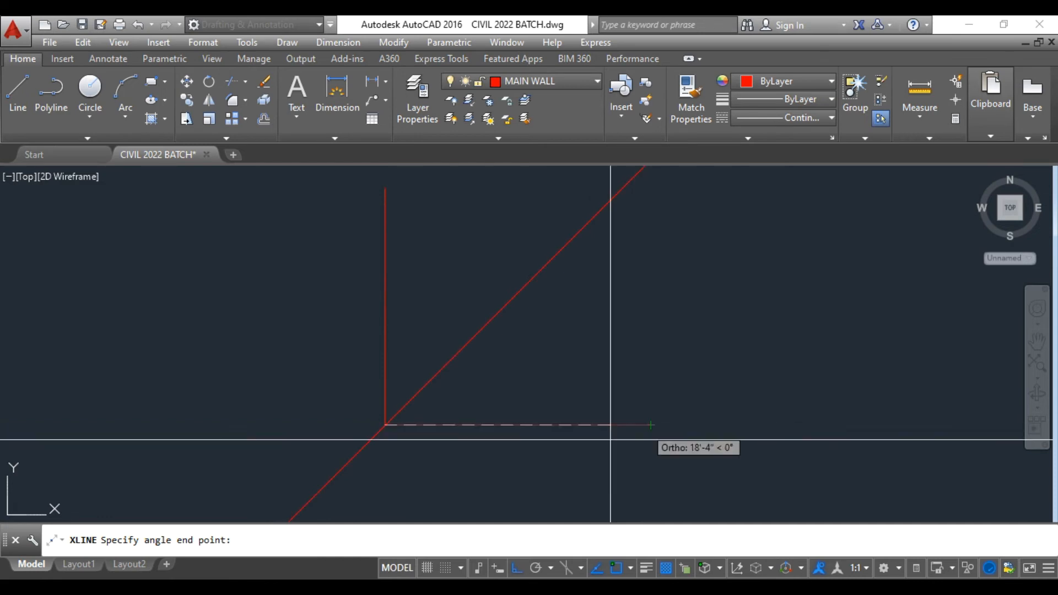
left_click(579, 449)
key("Return")
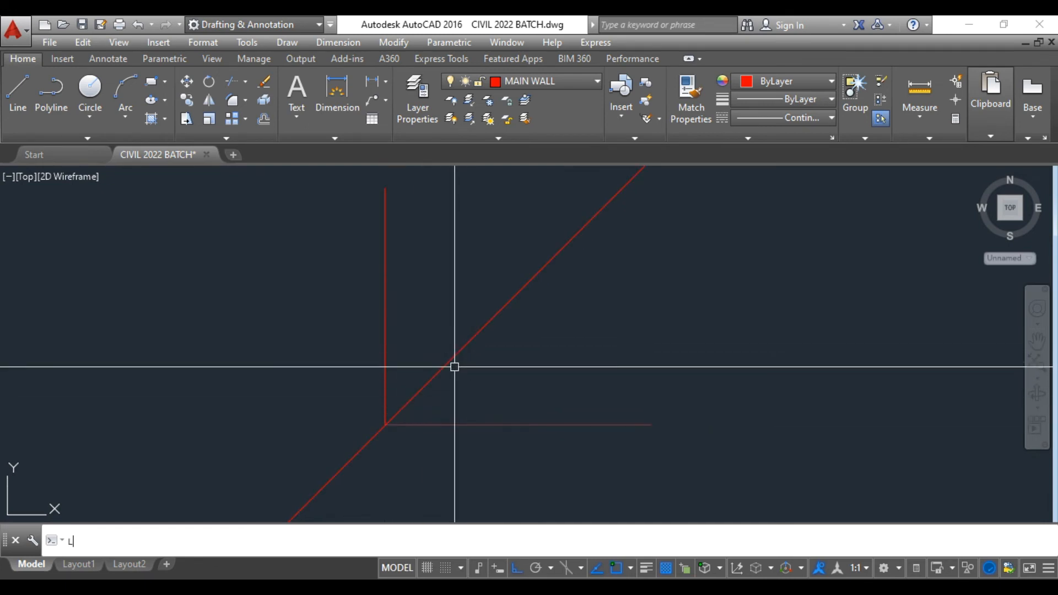
Draw a short line from the corner of the L-shape up along the bisecting construction line.
key("Return")
left_click(384, 425)
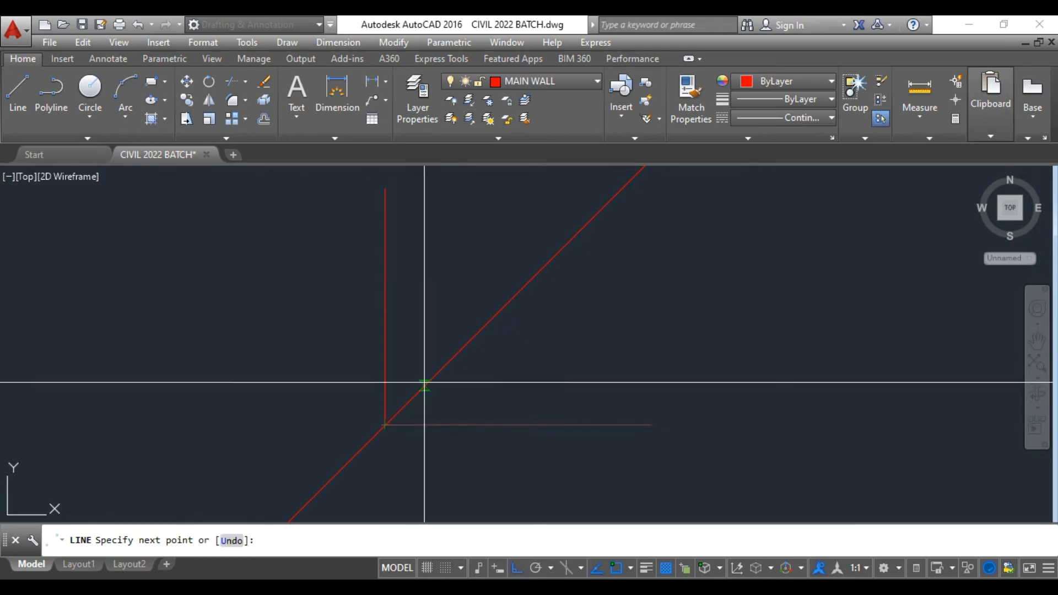
left_click(471, 338)
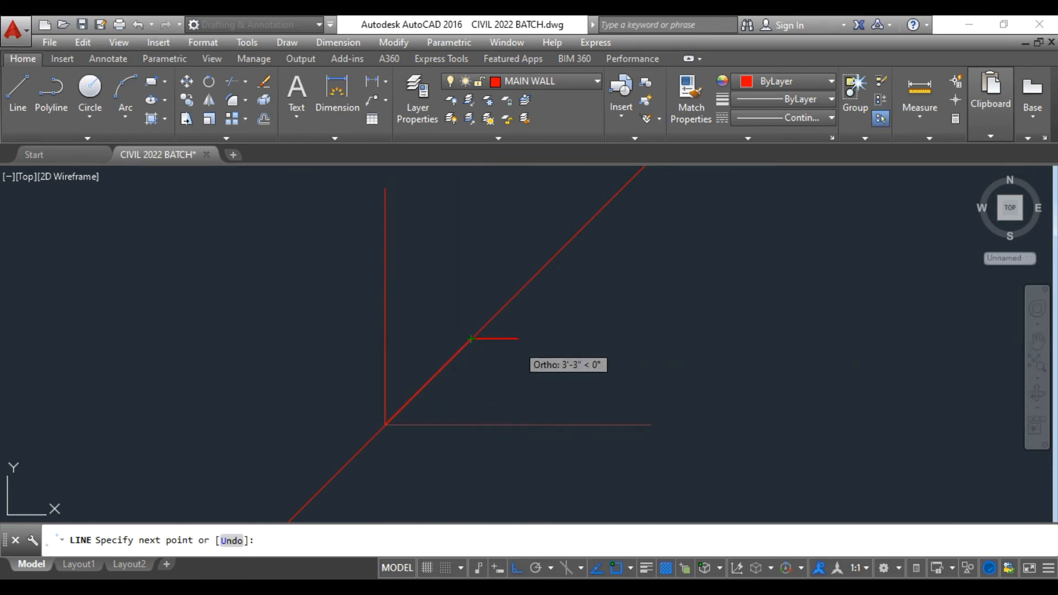
key("Return")
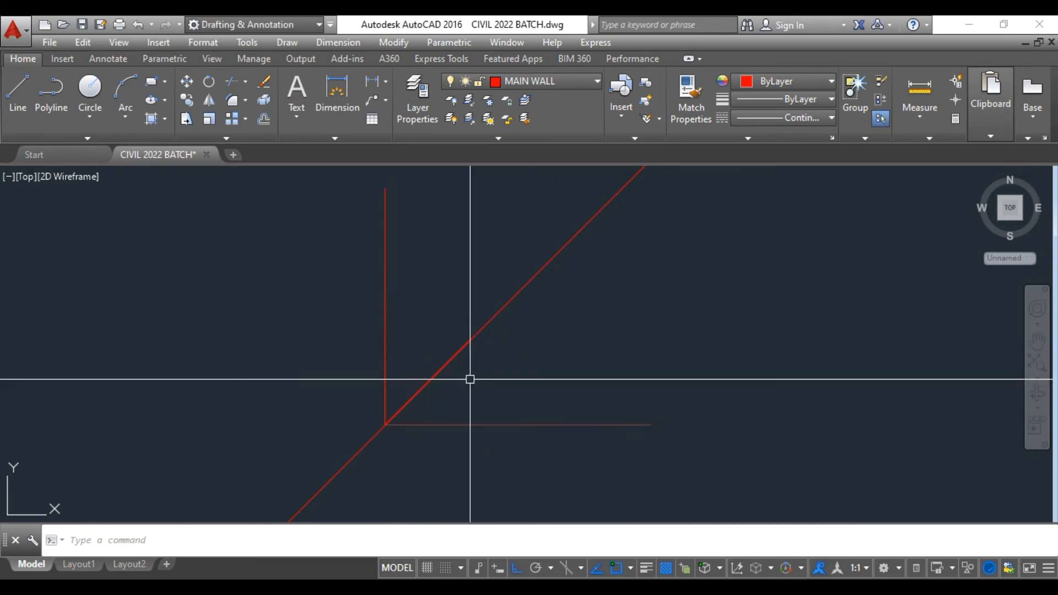
Add an angular dimension between the horizontal line and the short line on the bisector.
left_click(325, 42)
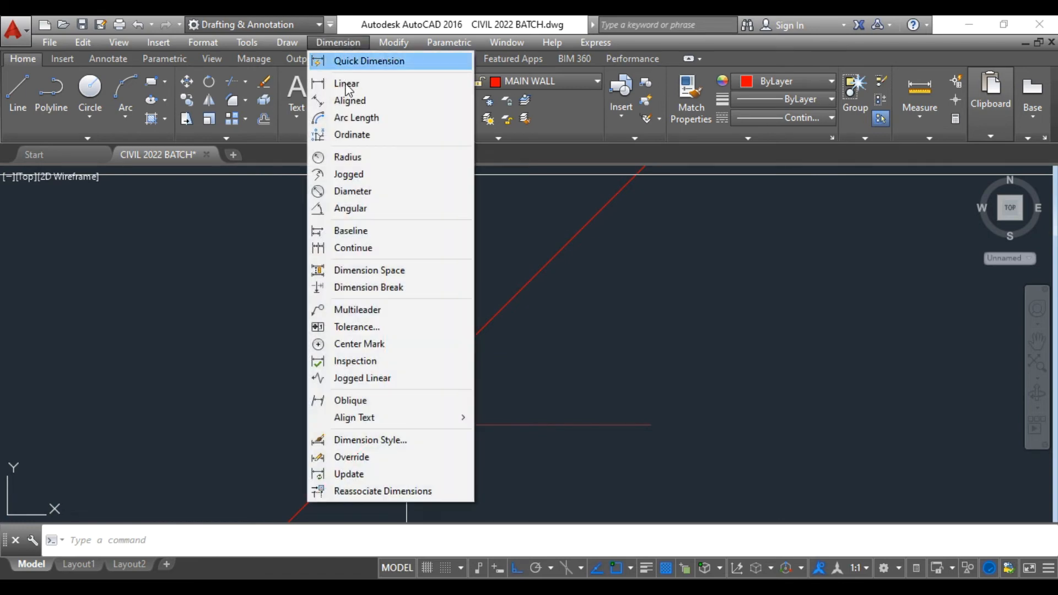
left_click(350, 208)
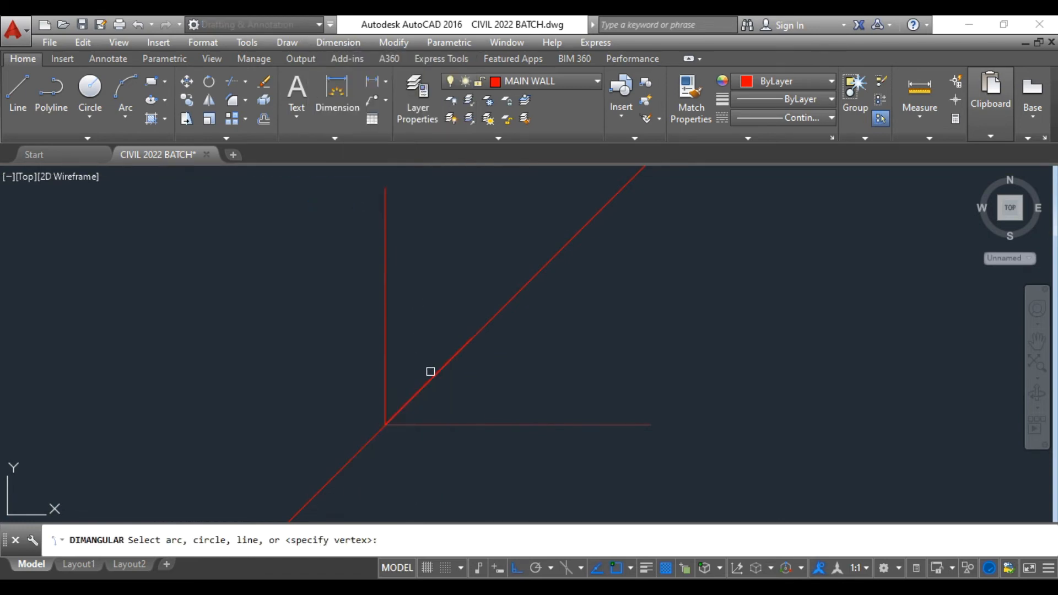
left_click(450, 425)
scroll(454, 420, "up", 5)
left_click(459, 407)
scroll(458, 407, "down", 8)
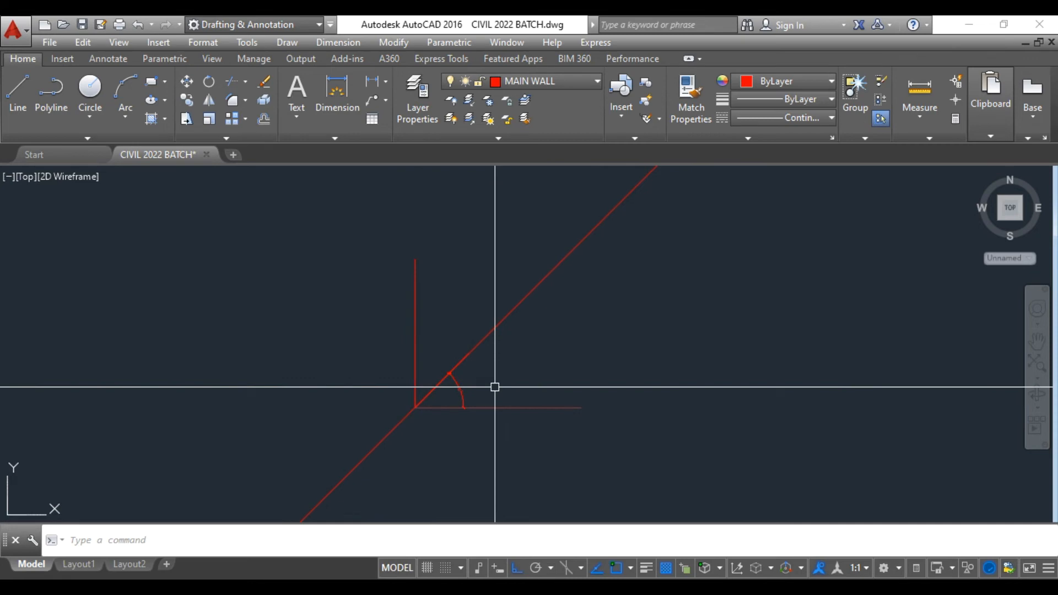
Delete the L-shaped lines, the bisecting construction line, the short line and the angular dimension.
left_click(616, 420)
left_click(361, 220)
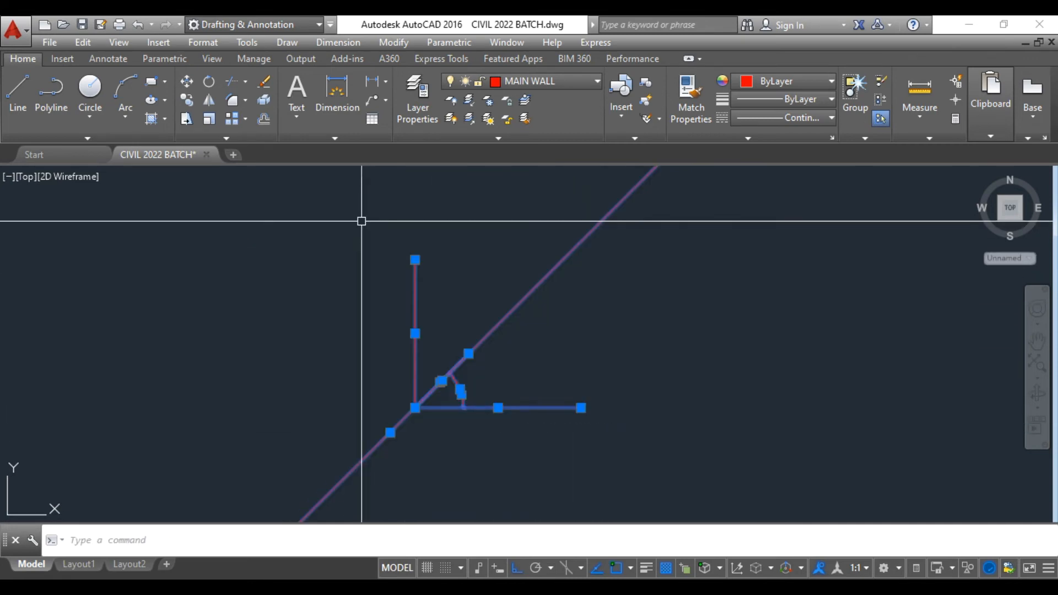
key("Delete")
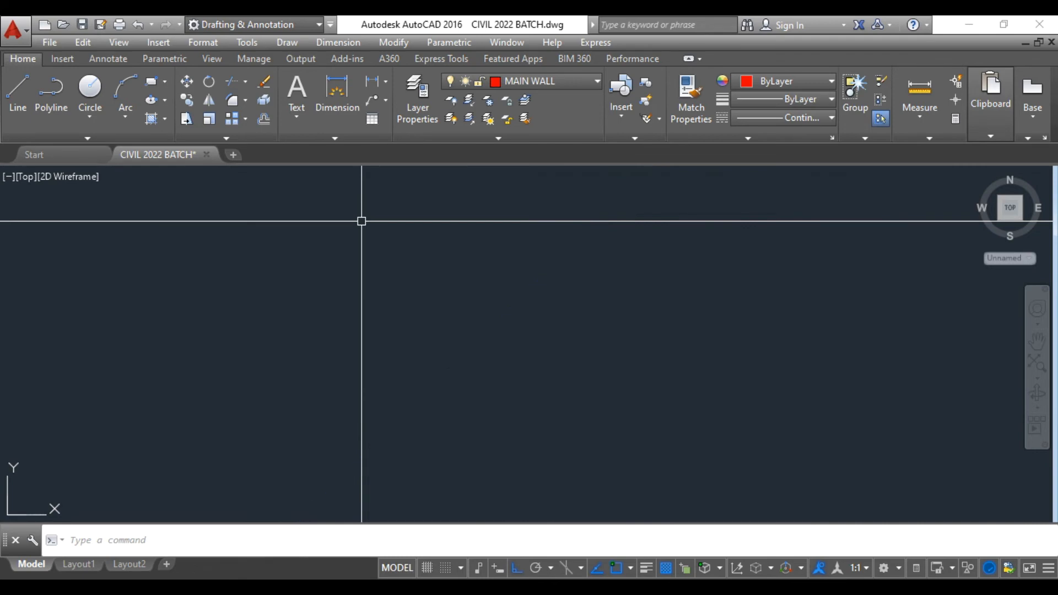
Draw a single short vertical line downward in the empty drawing area.
type("LINE Specify first point:")
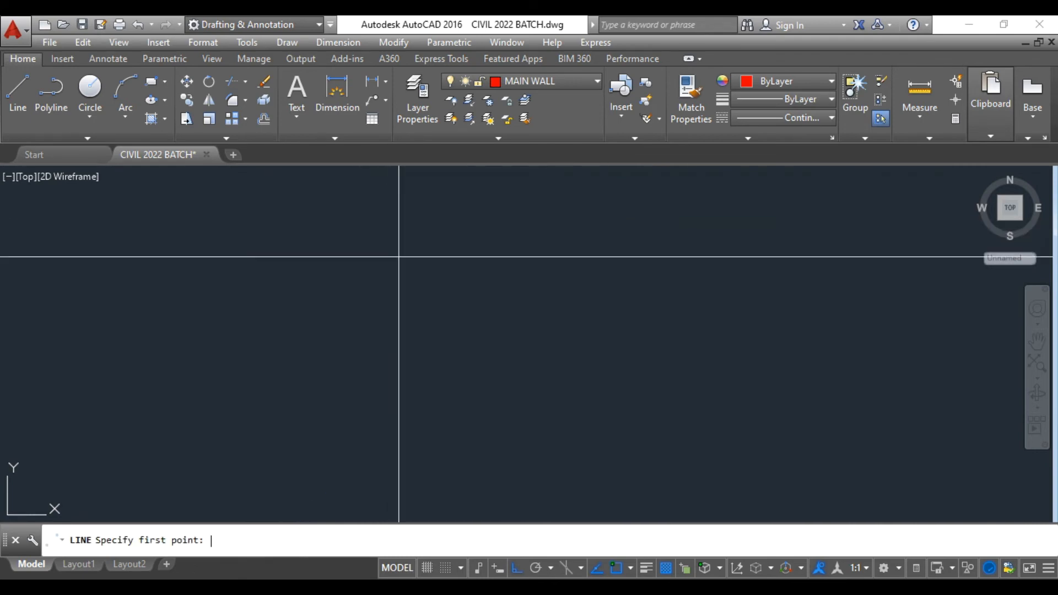
left_click(398, 363)
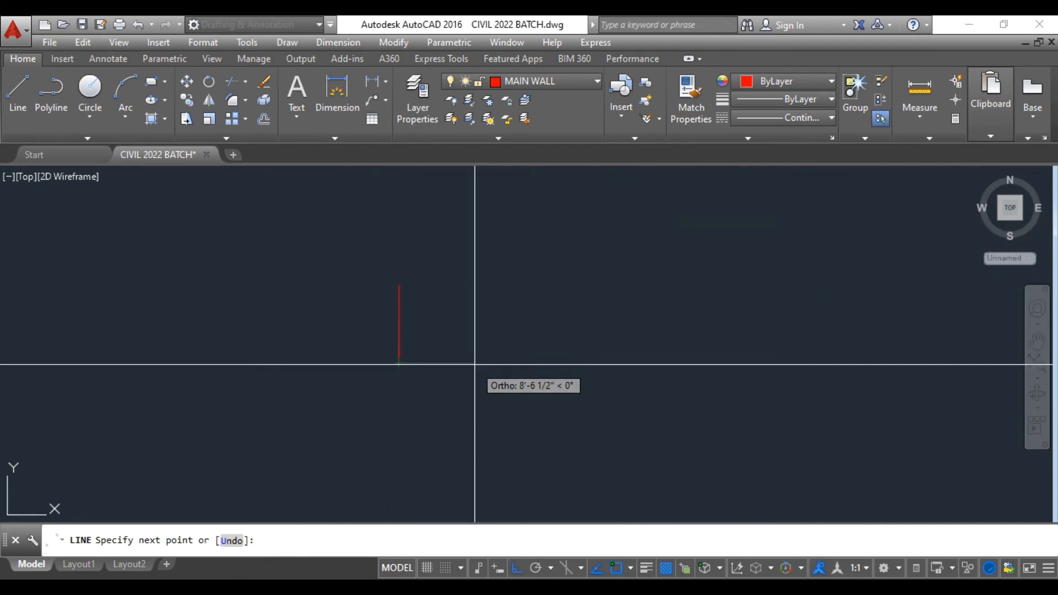
key("Escape")
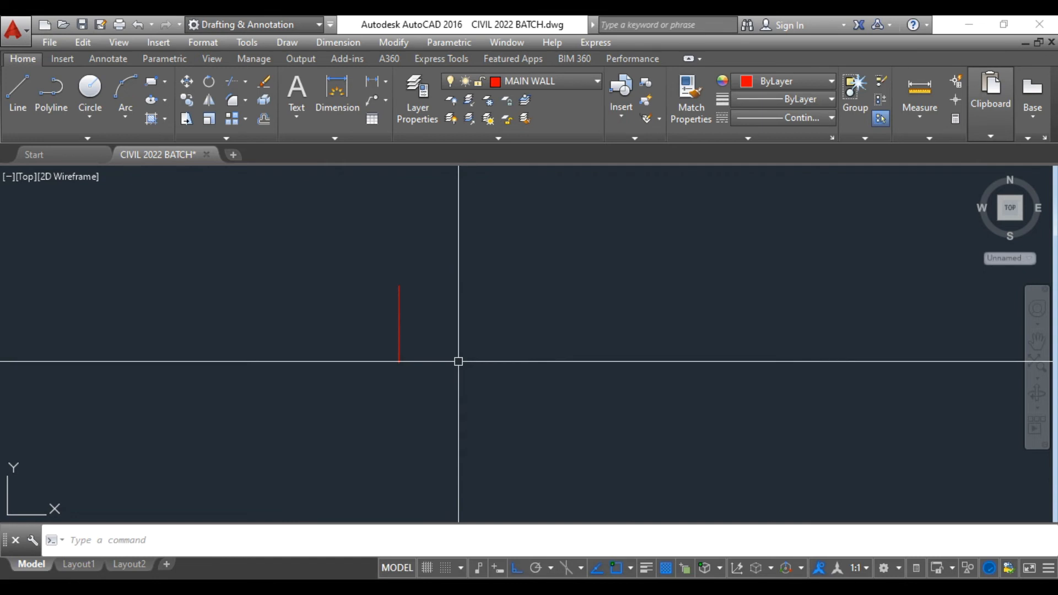
Create a construction line offset 10" to the right of the vertical line with the XLINE Offset option.
type("xl")
key("Return")
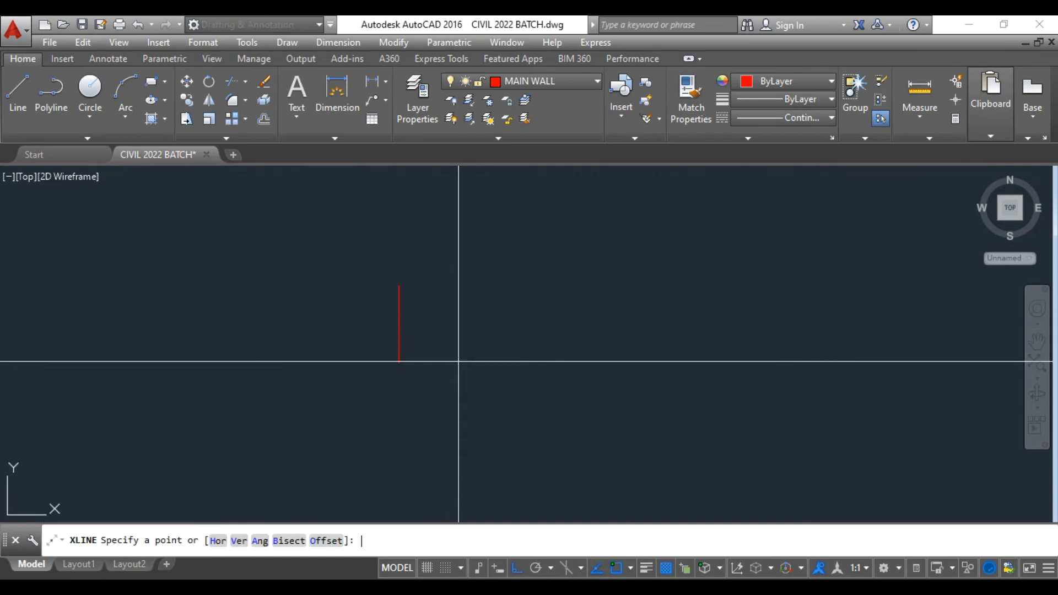
left_click(336, 540)
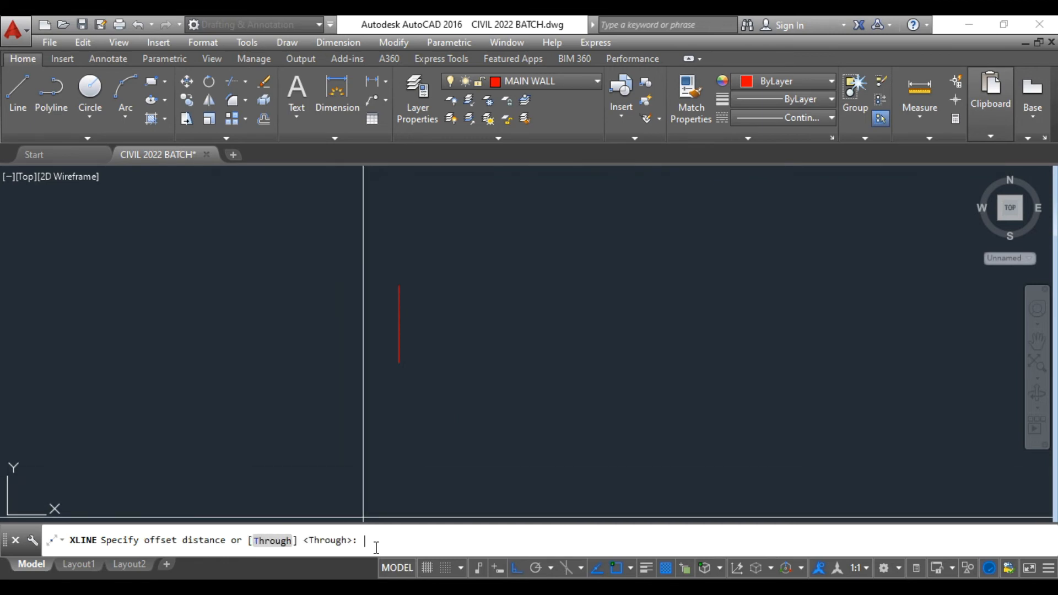
key("Return")
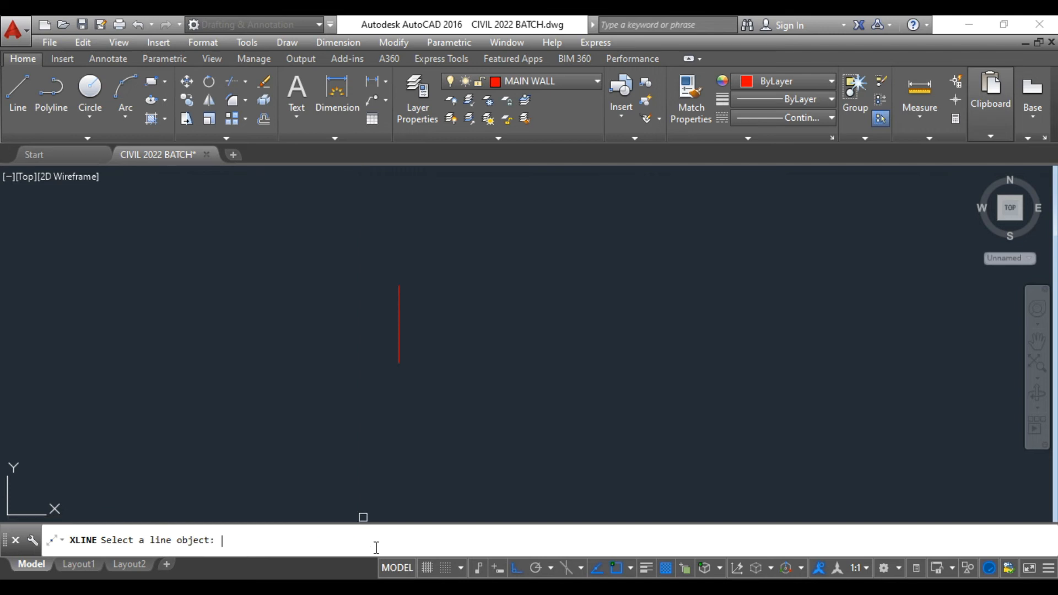
left_click(397, 348)
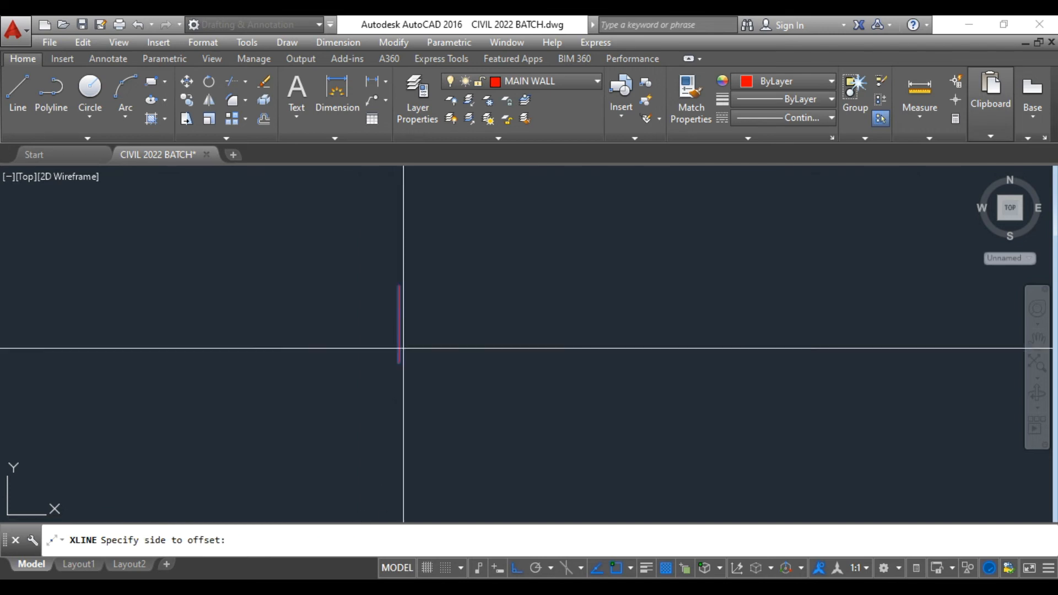
left_click(457, 351)
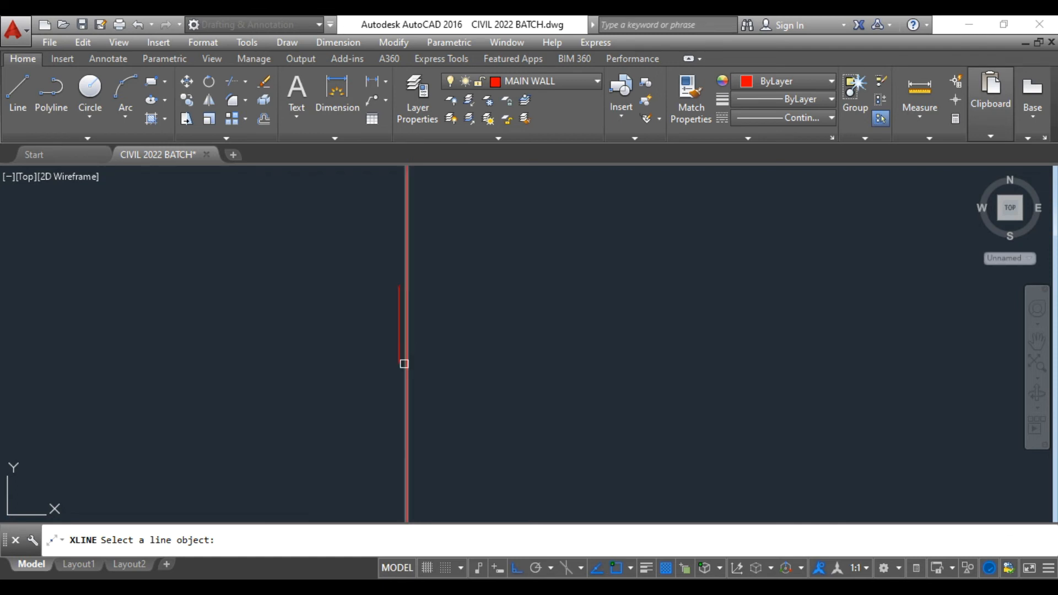
middle_click_drag(401, 369, 404, 407)
key("Escape")
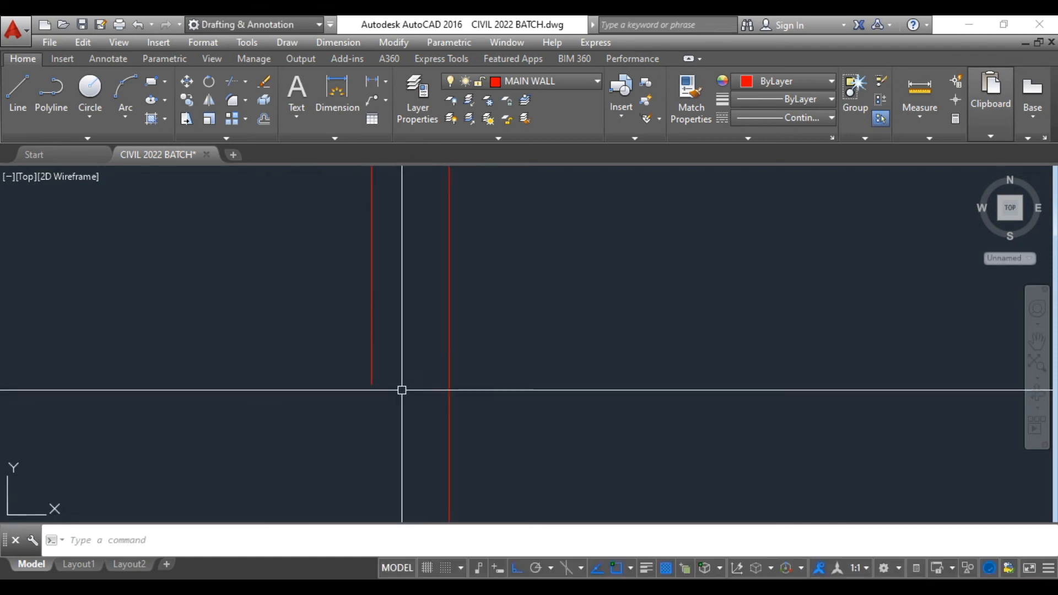
Add a linear dimension between the offset construction line and the lower end of the vertical line, and view it up close.
left_click(343, 44)
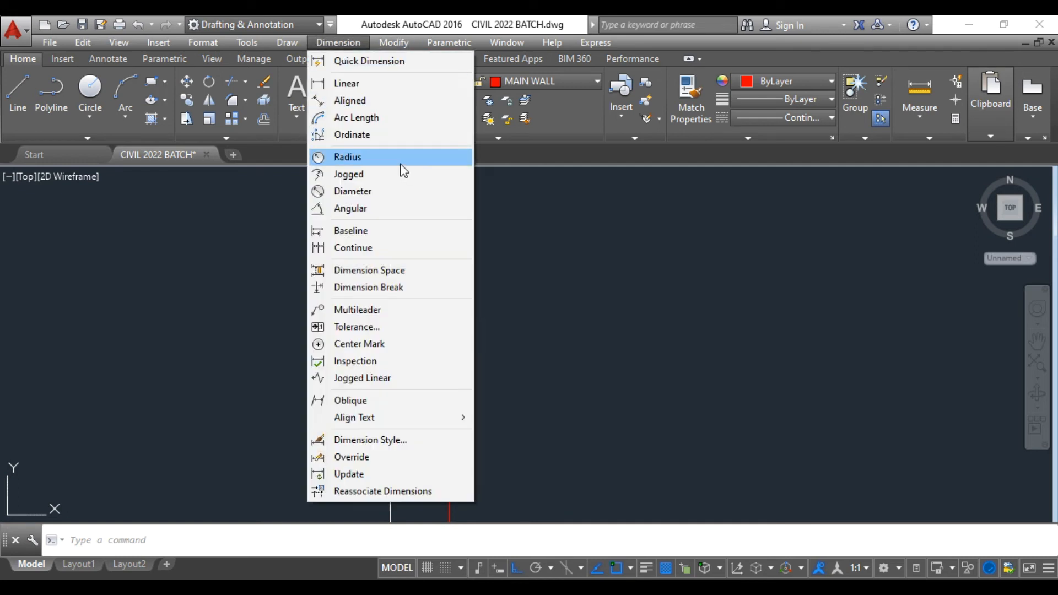
left_click(359, 83)
left_click(450, 374)
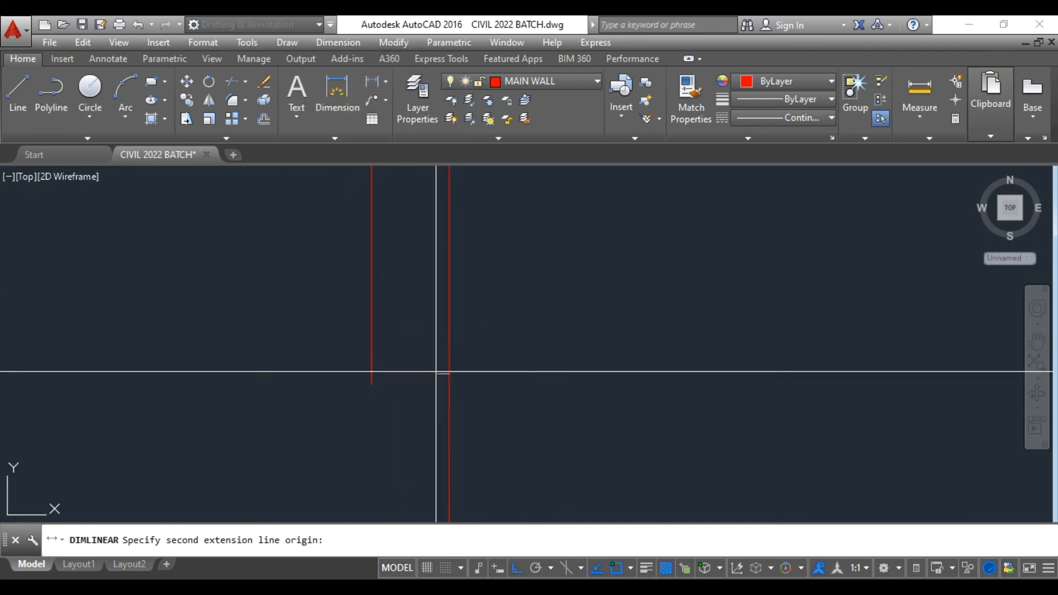
left_click(371, 376)
left_click(372, 379)
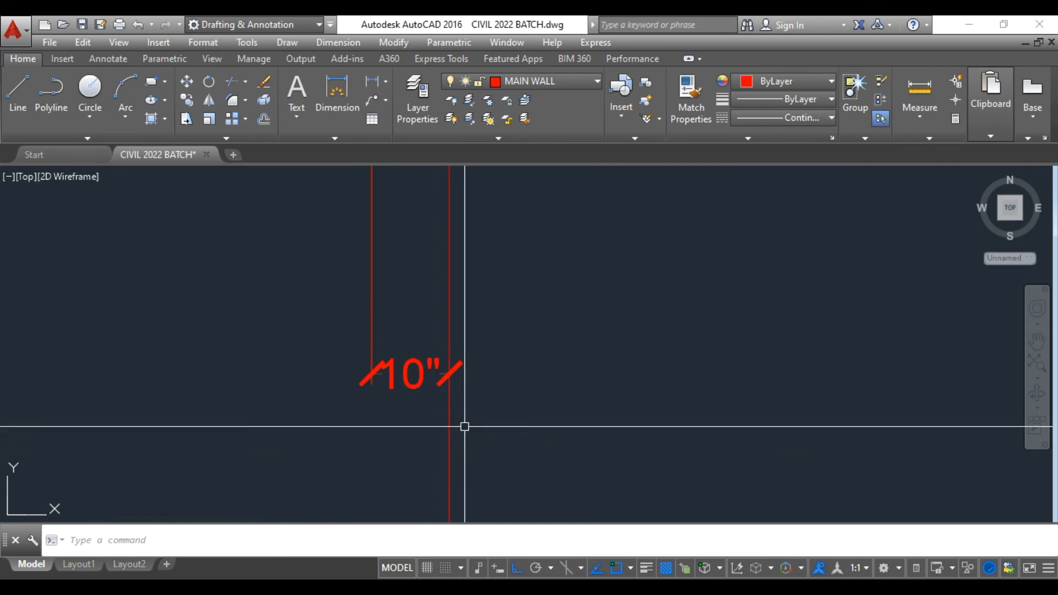
scroll(499, 438, "down", 3)
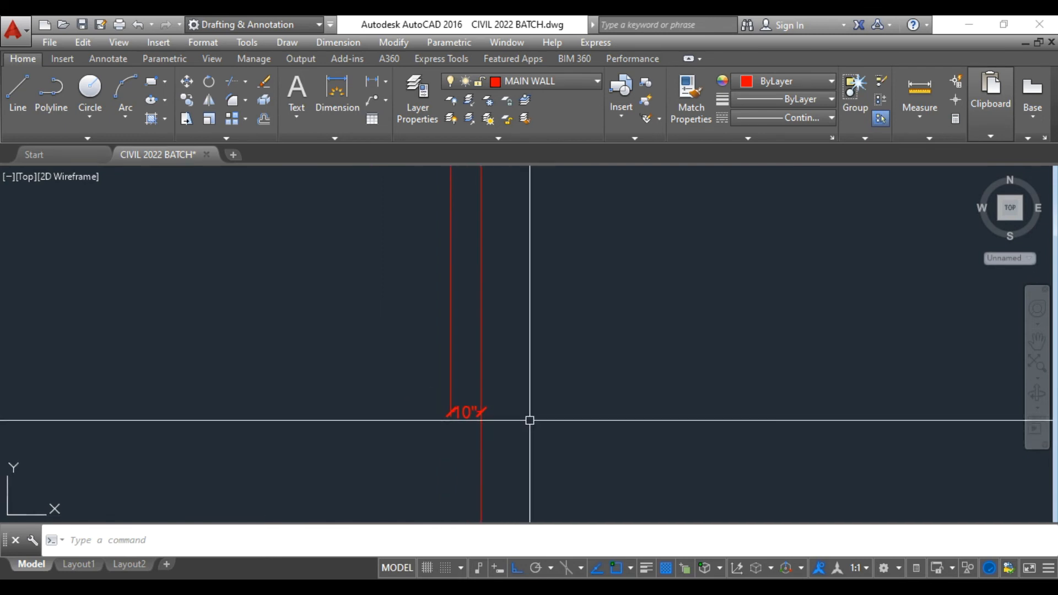
scroll(461, 420, "up", 5)
scroll(461, 421, "up", 2)
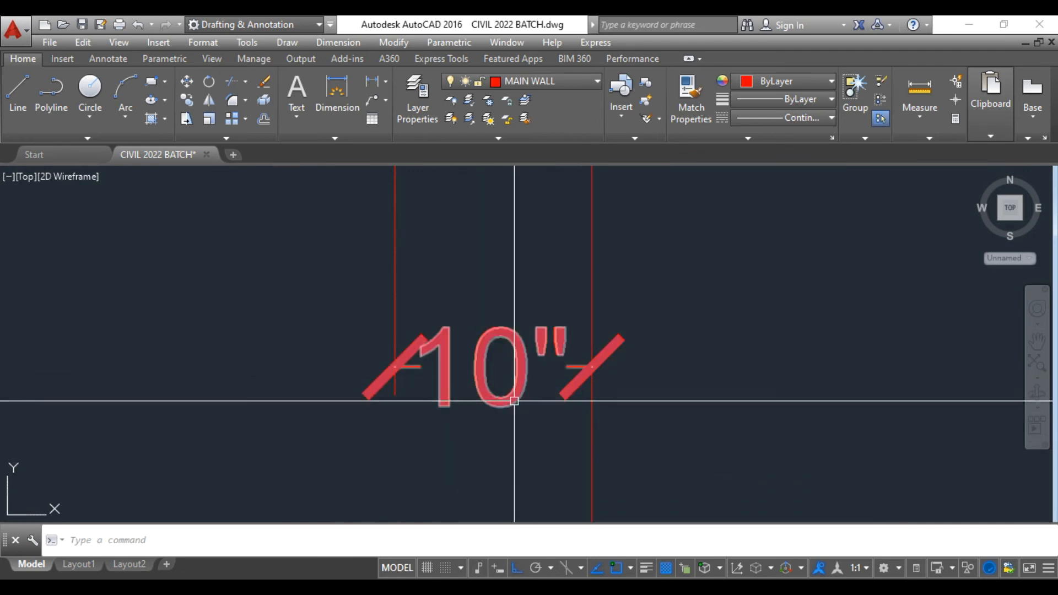
Delete the vertical line, the offset construction line and the linear dimension.
scroll(517, 413, "down", 3)
left_click(621, 440)
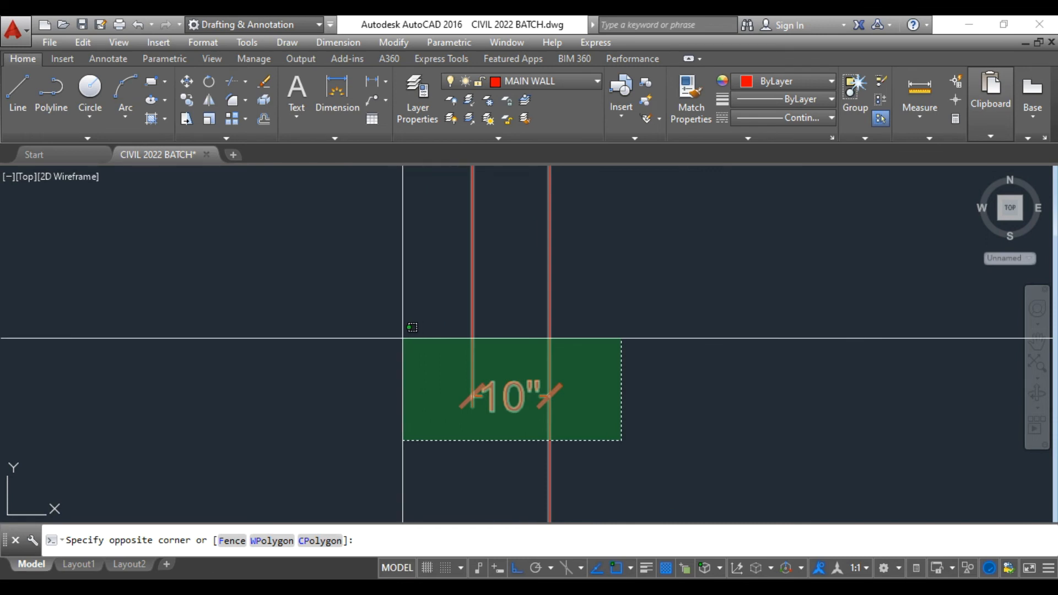
left_click(403, 338)
key("Delete")
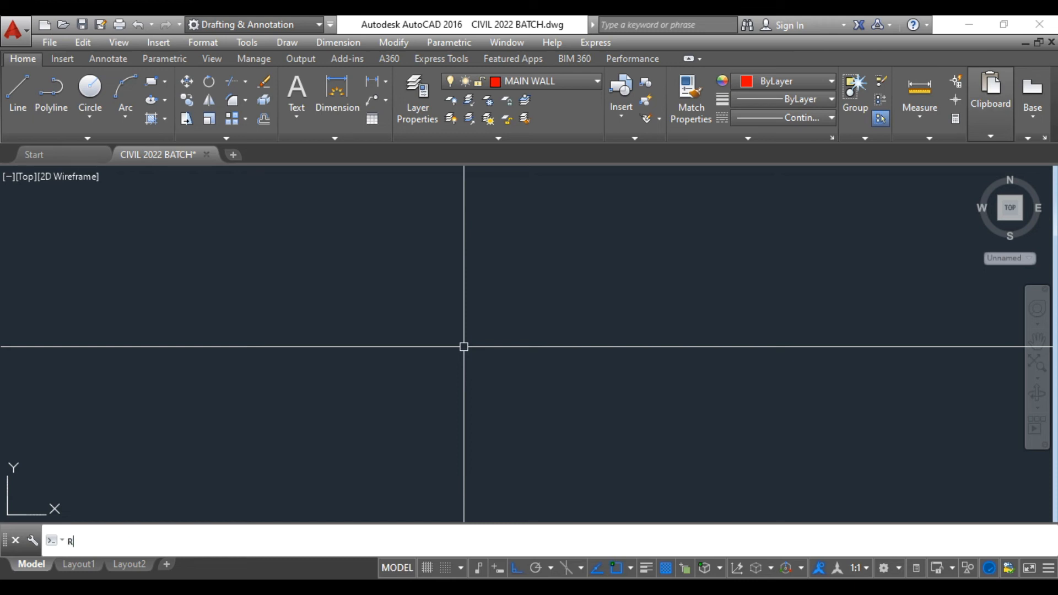
Draw a horizontal ray pointing right from a start point in the empty drawing area with the RAY command.
type("AY")
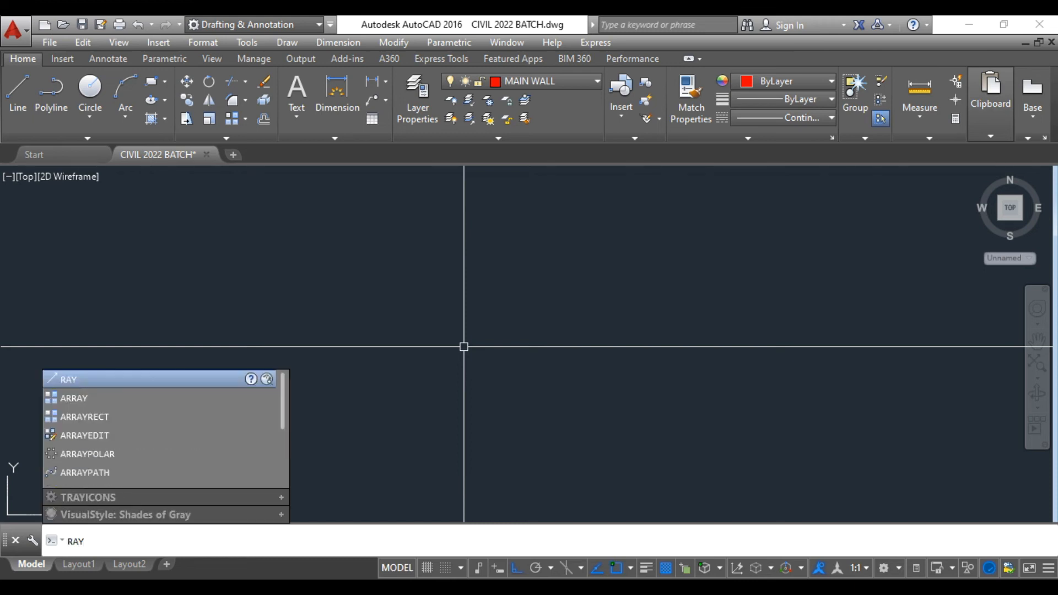
left_click(286, 42)
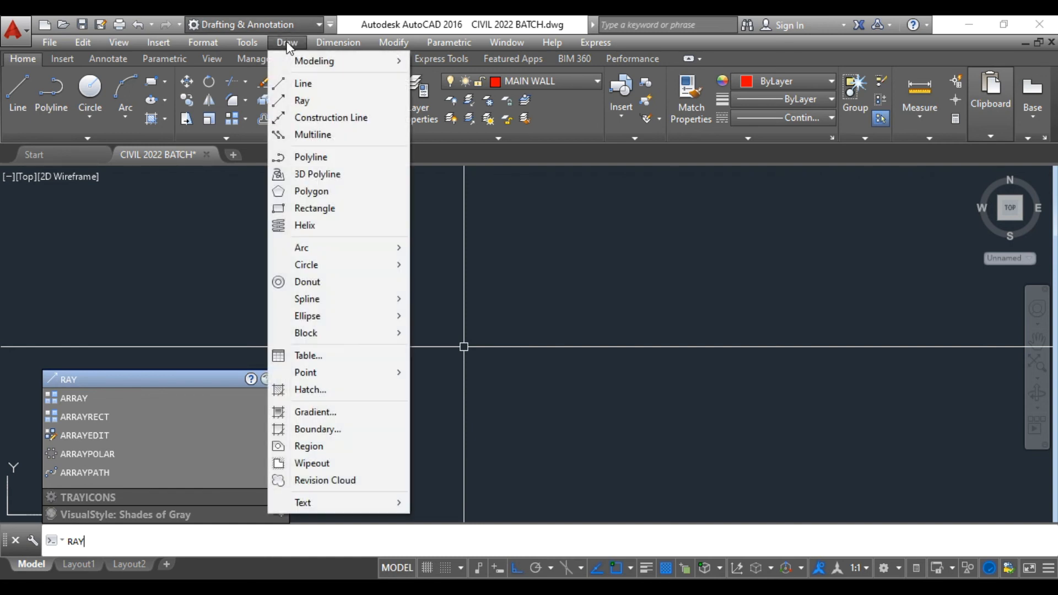
left_click(302, 101)
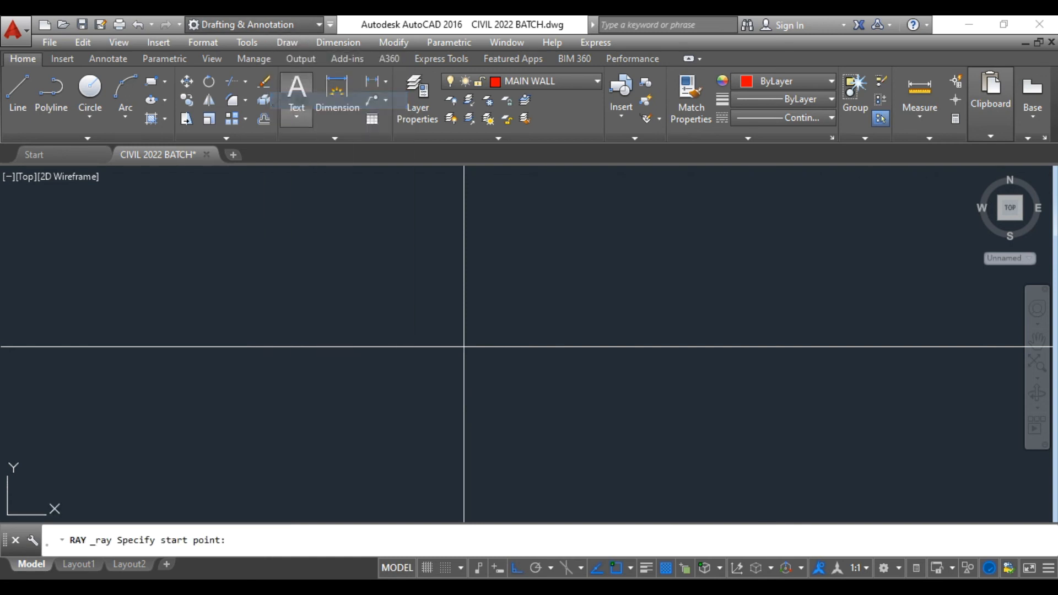
left_click(353, 356)
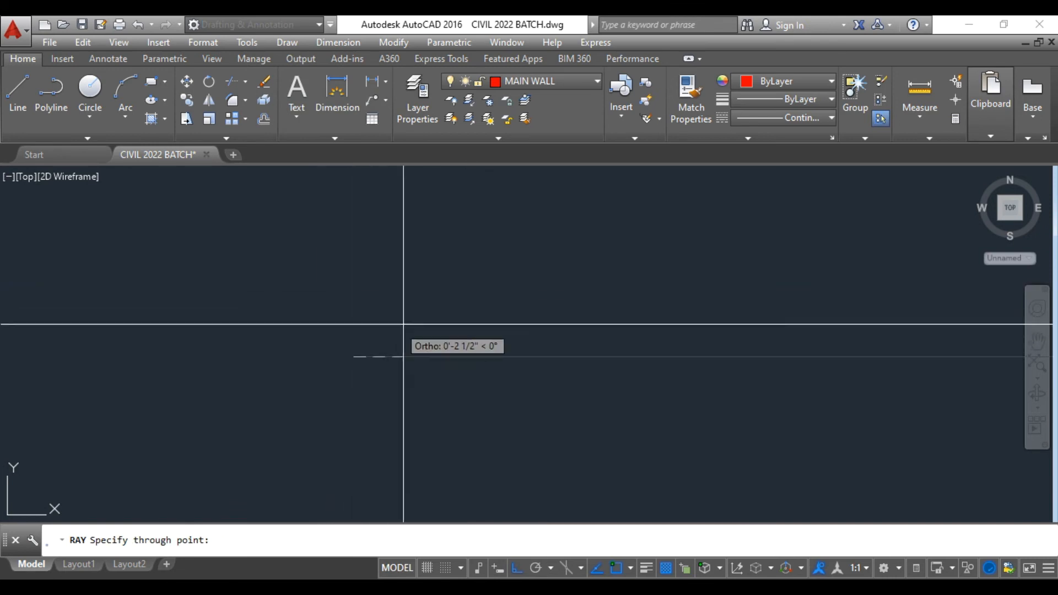
left_click(457, 356)
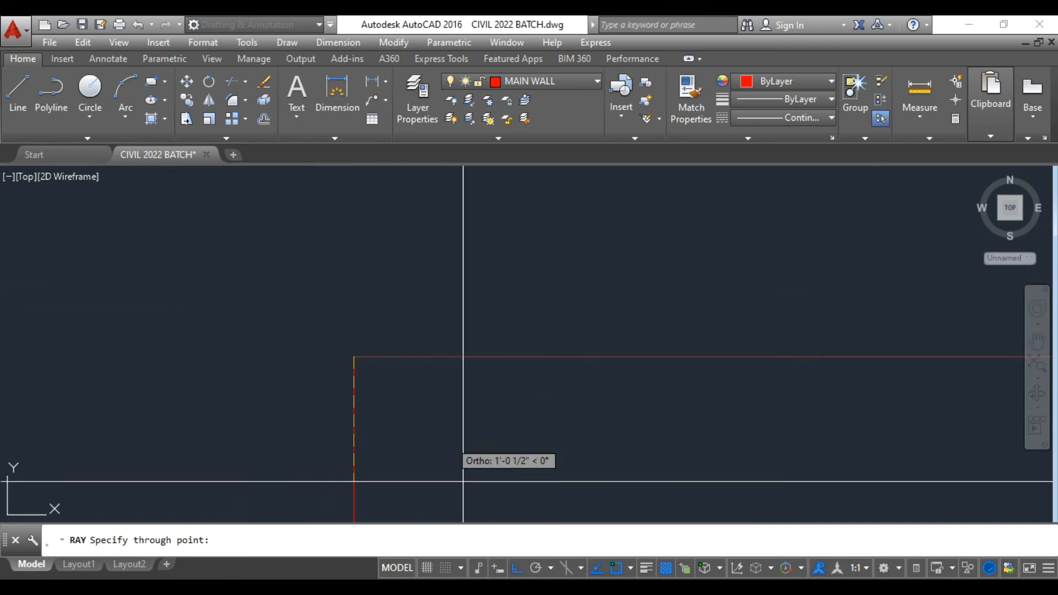
Turn off Ortho mode and draw ten more rays at different angles from the same start point, fanning above and to its left.
left_click(520, 571)
left_click(522, 328)
left_click(514, 305)
left_click(486, 292)
left_click(413, 274)
left_click(354, 277)
left_click(299, 283)
left_click(276, 304)
left_click(259, 336)
left_click(257, 353)
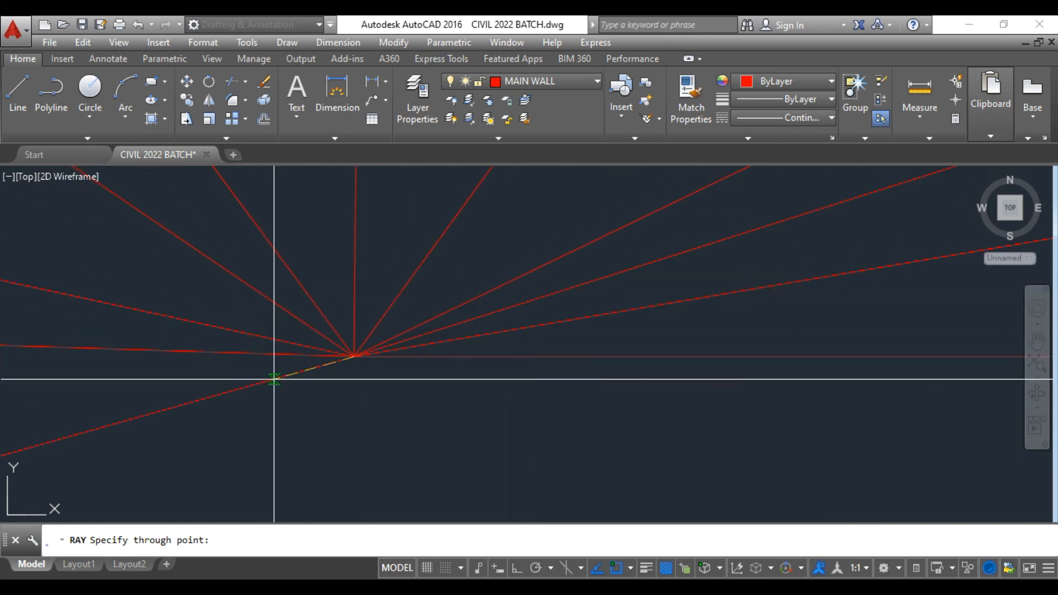
left_click(276, 378)
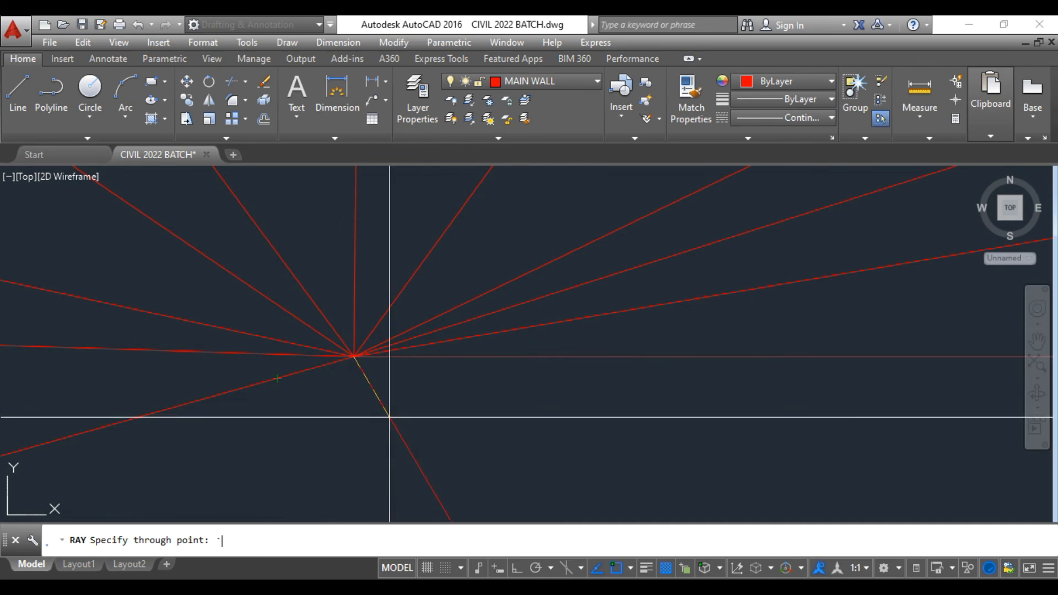
key("Escape")
Look over the full extent of the fan of rays and delete all of them.
scroll(355, 354, "up", 6)
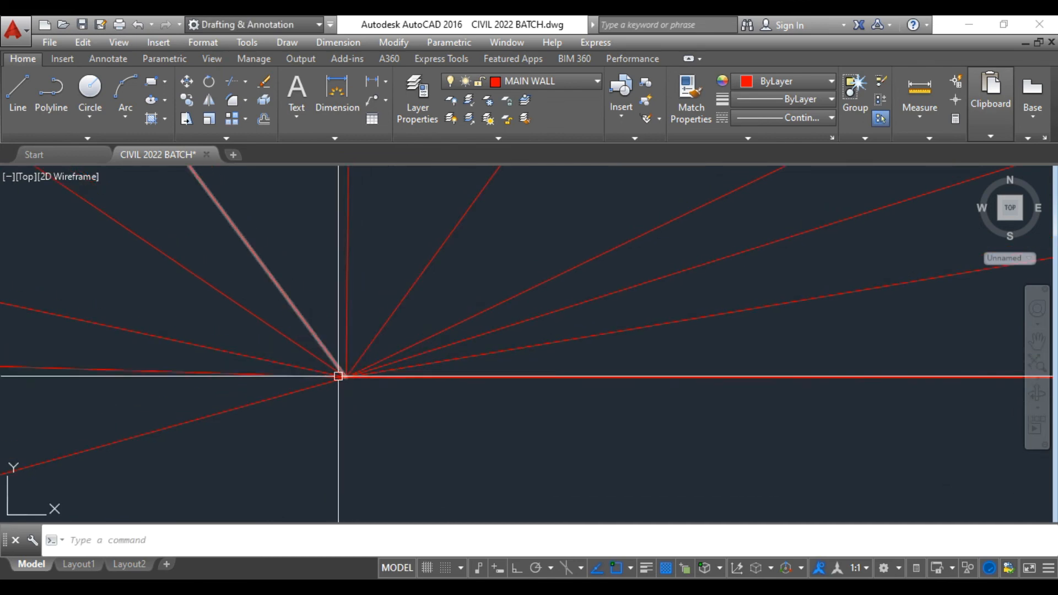
scroll(355, 396, "down", 5)
scroll(355, 397, "down", 6)
scroll(438, 427, "down", 10)
middle_click_drag(446, 438, 385, 439)
scroll(378, 437, "up", 8)
scroll(416, 344, "up", 8)
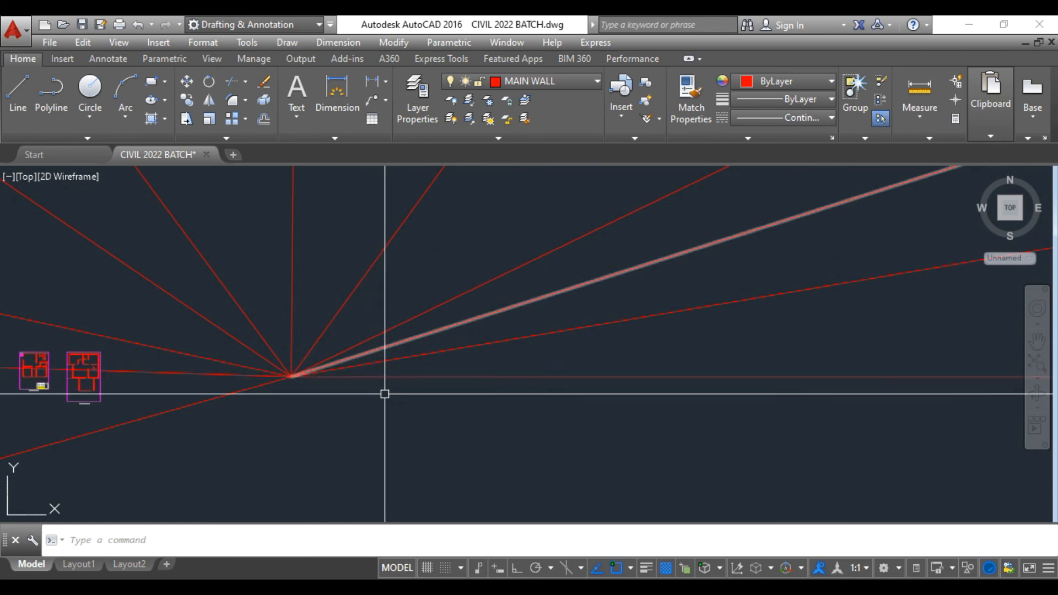
left_click(413, 421)
left_click(235, 284)
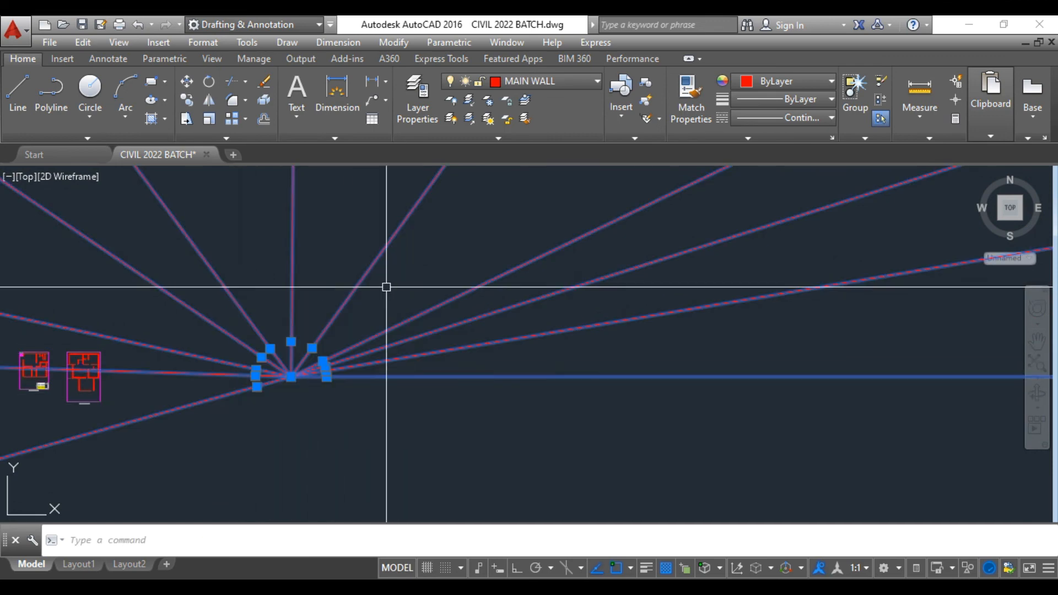
key("Delete")
Draw a three-point arc bulging upward in the empty drawing area, with both ends at the same height.
middle_click_drag(475, 331, 425, 378)
scroll(440, 345, "up", 2)
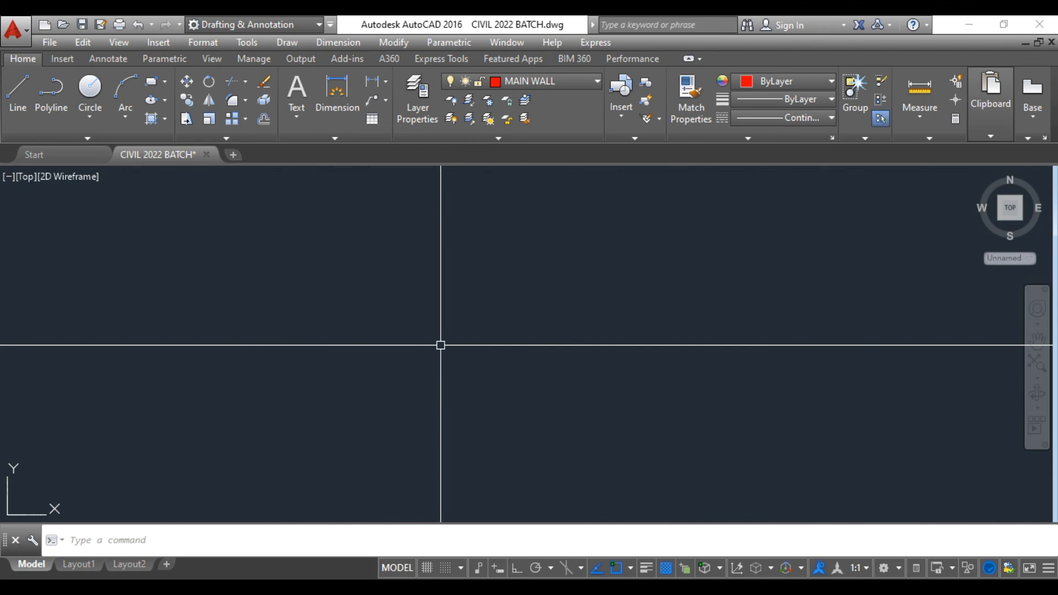
left_click(123, 87)
left_click(335, 296)
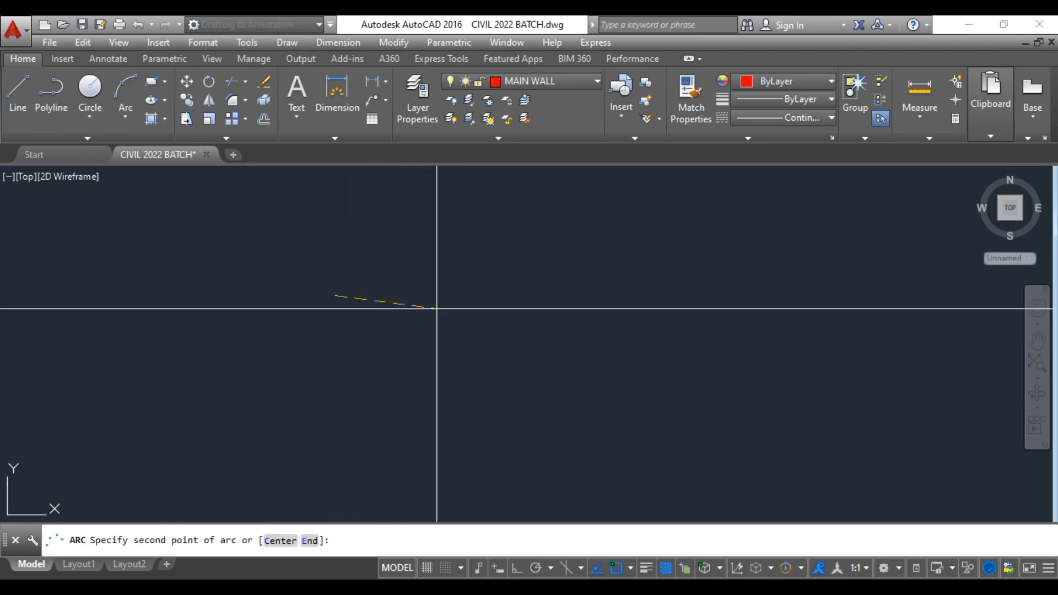
left_click(387, 254)
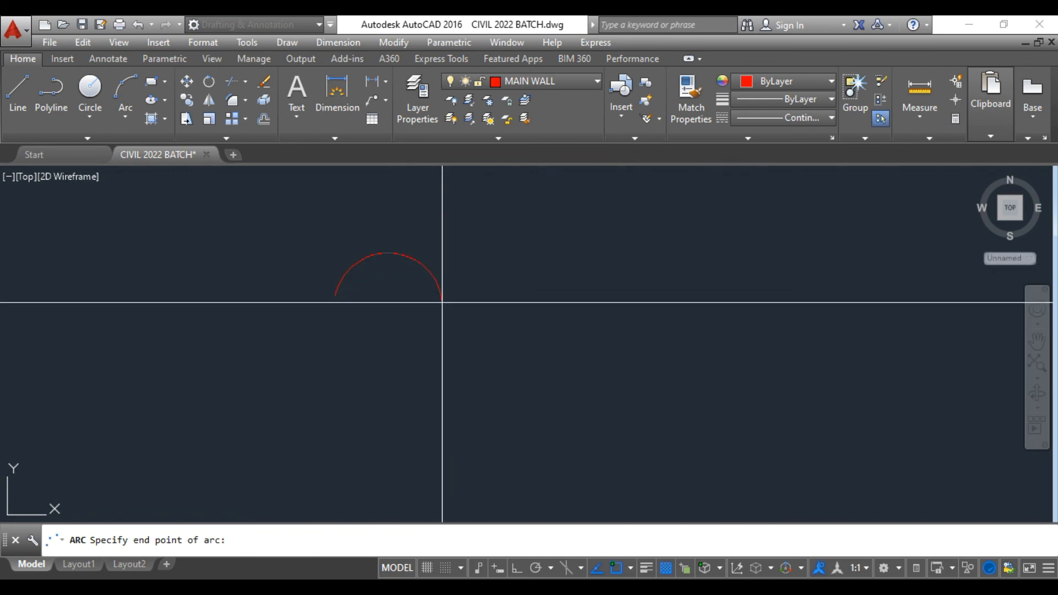
left_click(448, 296)
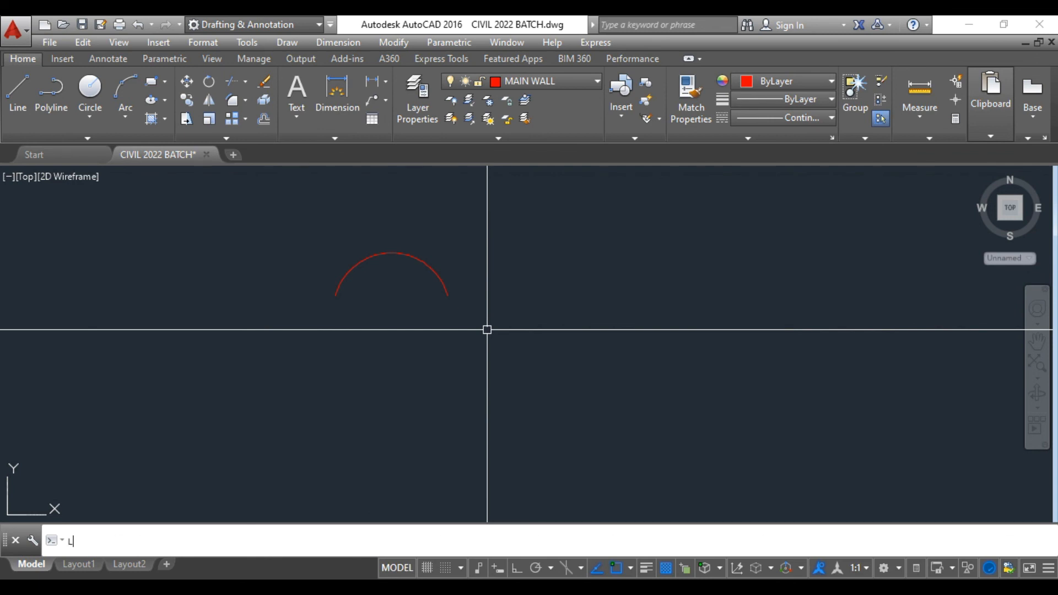
Draw a closed rectangle of lines about 71' tall below the arc, with its upper edge joining the arc's endpoints.
left_click(447, 296)
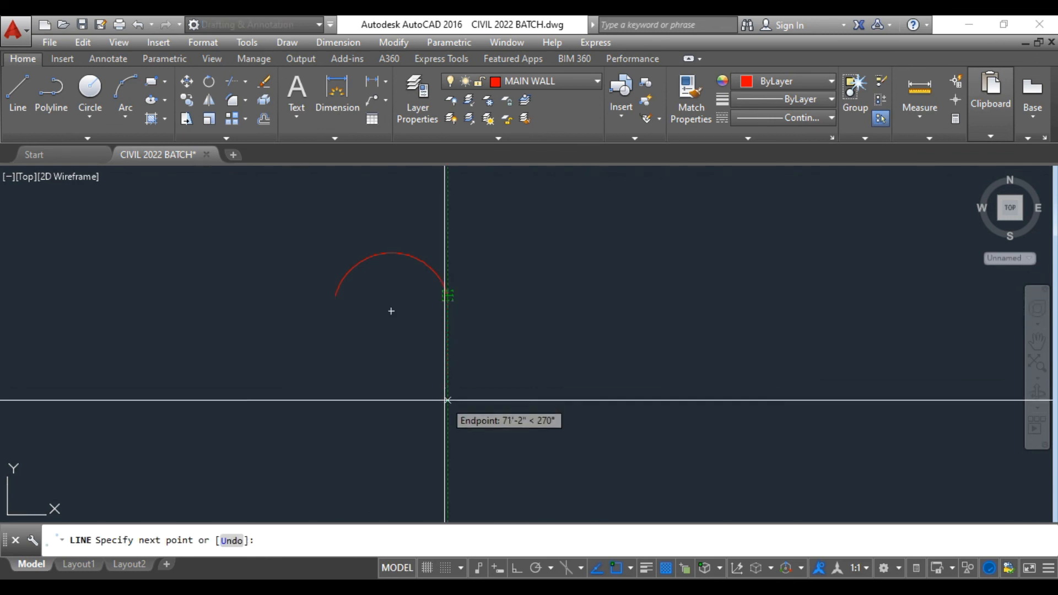
left_click(448, 401)
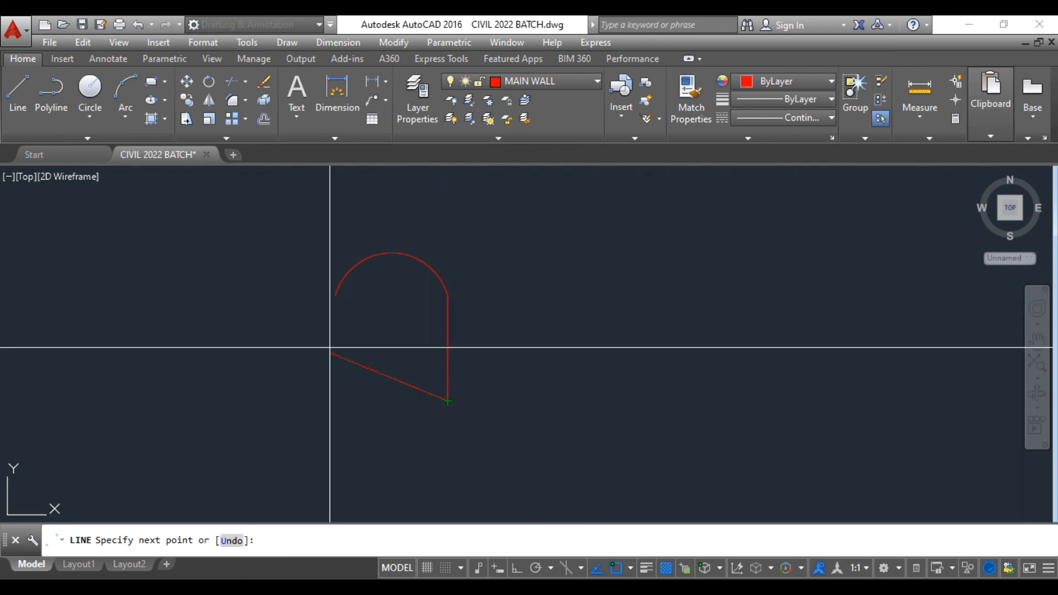
left_click(335, 401)
left_click(335, 296)
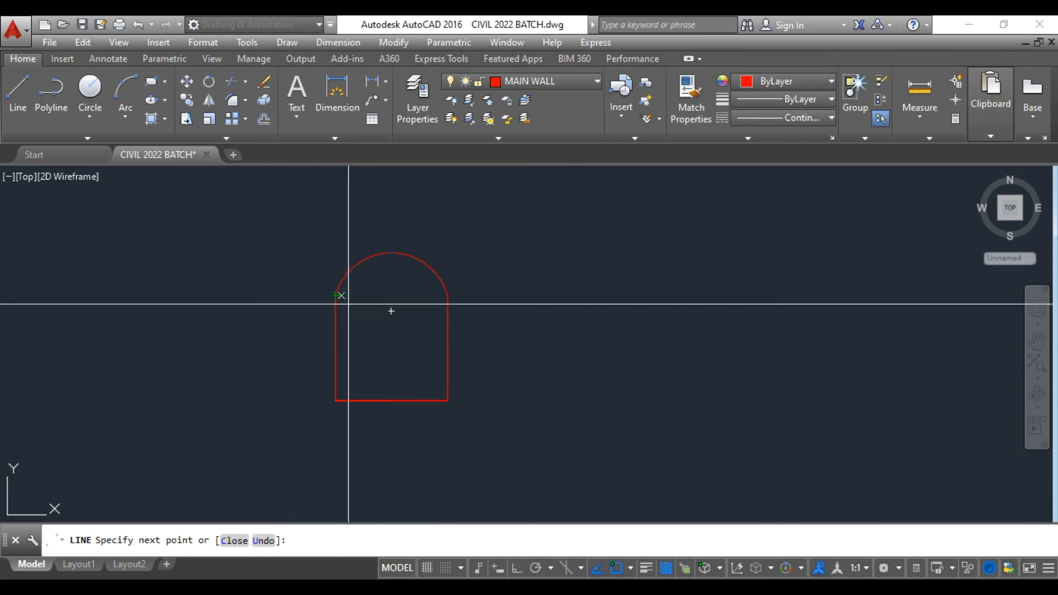
left_click(448, 296)
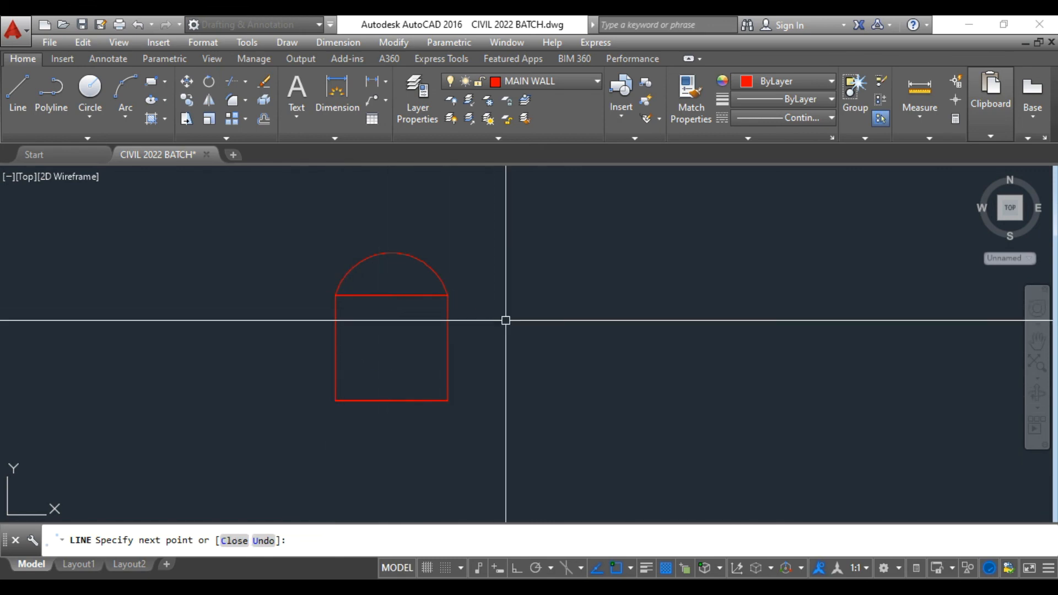
key("Return")
Draw rays from the midpoint of the rectangle's upper edge, one vertical through the arc's top and others fanning across the arc's right half.
type("RAY")
key("Return")
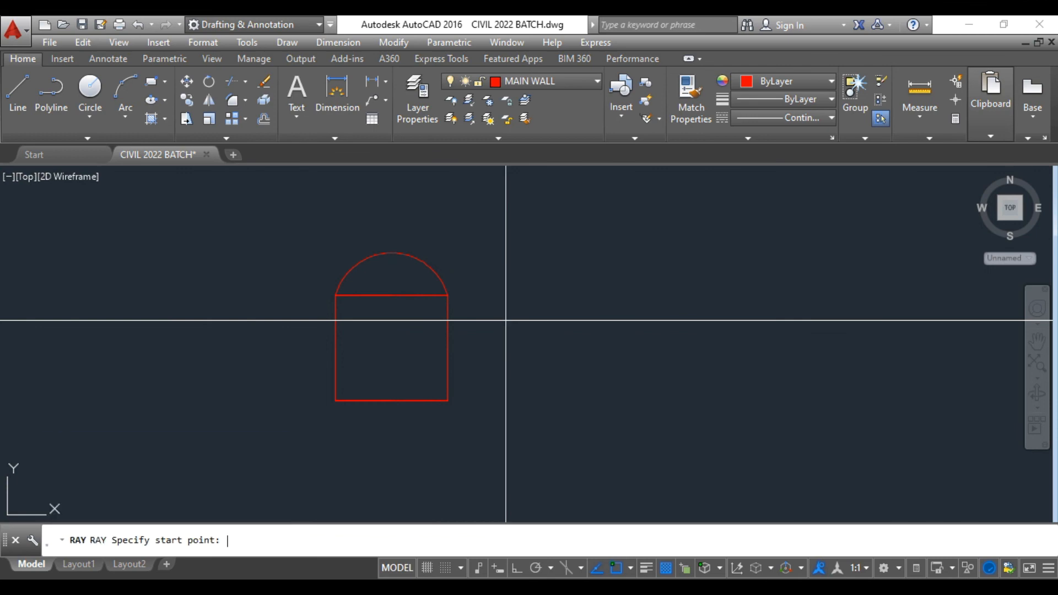
left_click(391, 296)
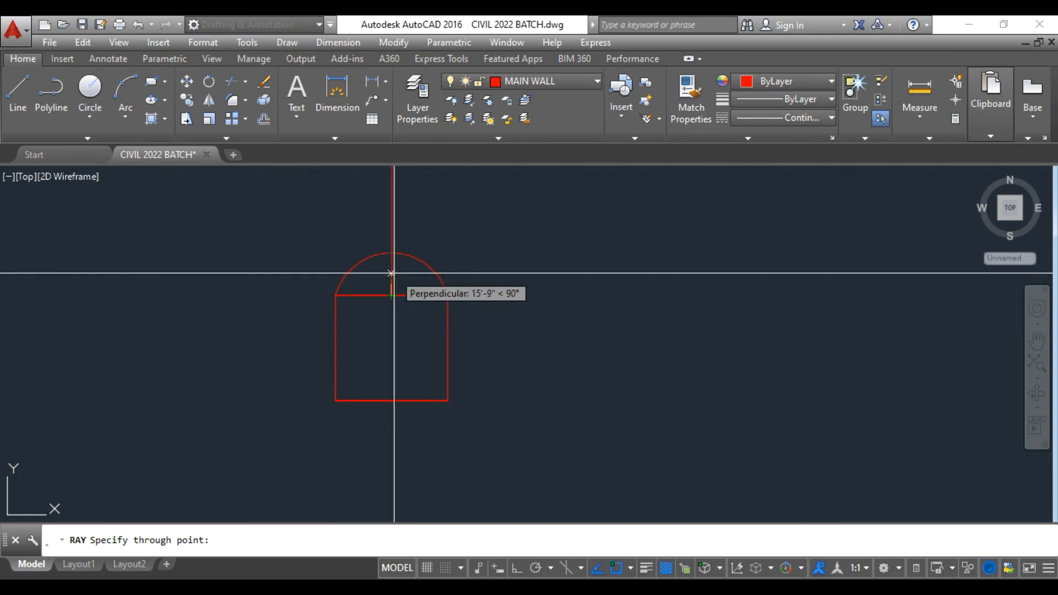
left_click(392, 253)
scroll(396, 255, "up", 6)
left_click(410, 257)
left_click(425, 266)
left_click(437, 281)
left_click(445, 297)
left_click(460, 318)
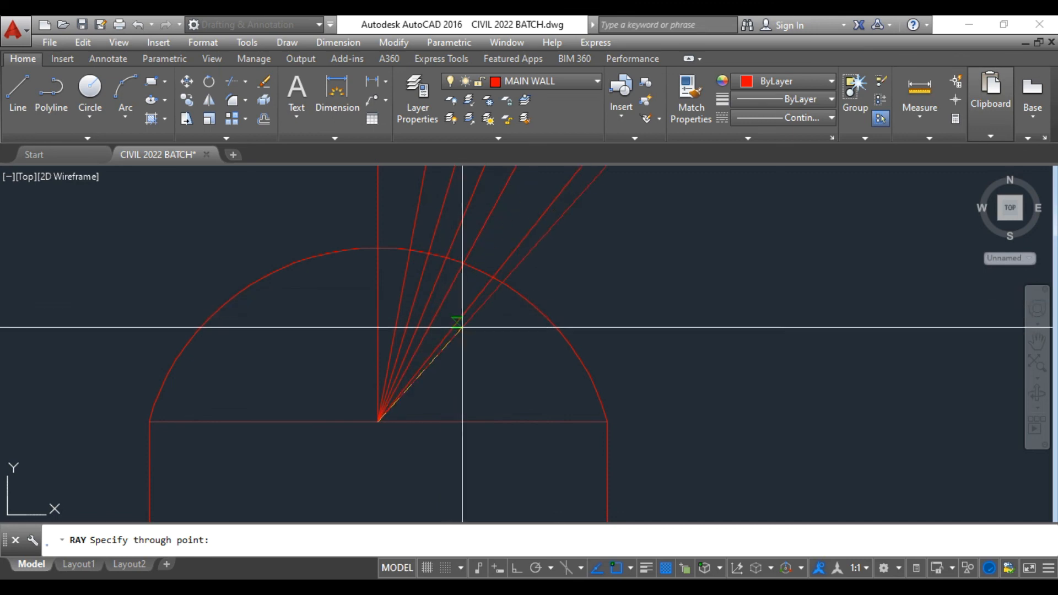
left_click(474, 343)
left_click(484, 372)
left_click(489, 387)
left_click(498, 399)
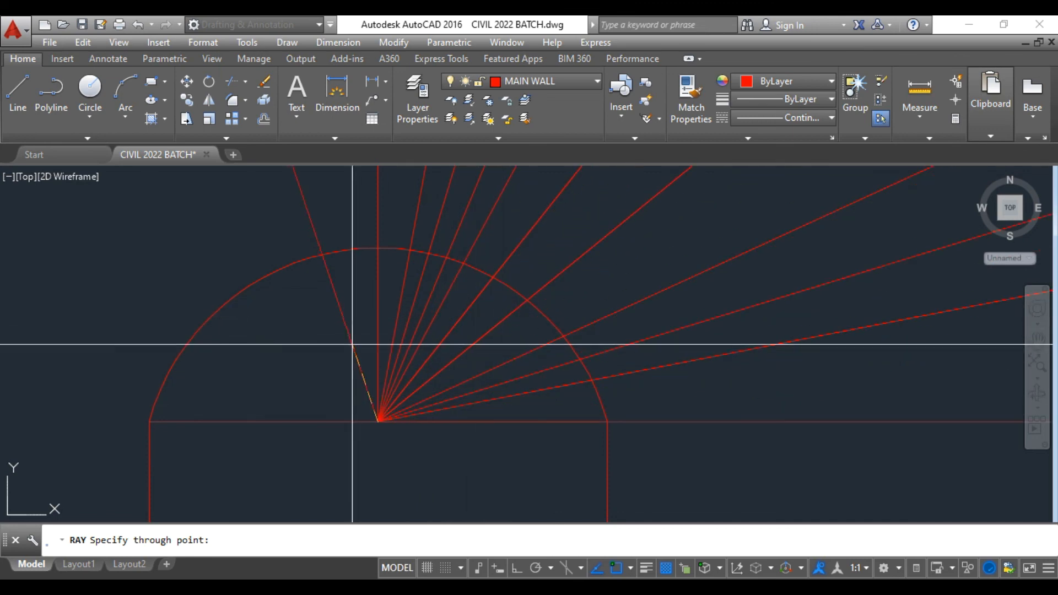
Add more rays from the same start point fanning across the arc's left half, and end the RAY command.
left_click(360, 341)
left_click(348, 349)
left_click(329, 354)
left_click(321, 373)
left_click(306, 390)
left_click(283, 402)
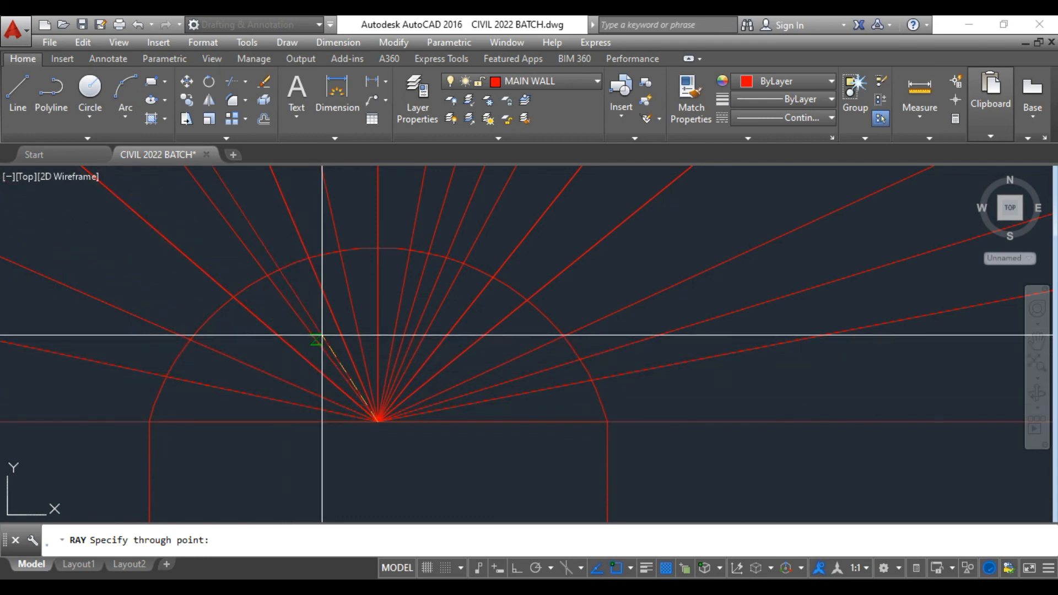
key("Escape")
Trim the parts of all rays that extend outside the arch, using the arc as the cutting edge.
scroll(453, 361, "down", 8)
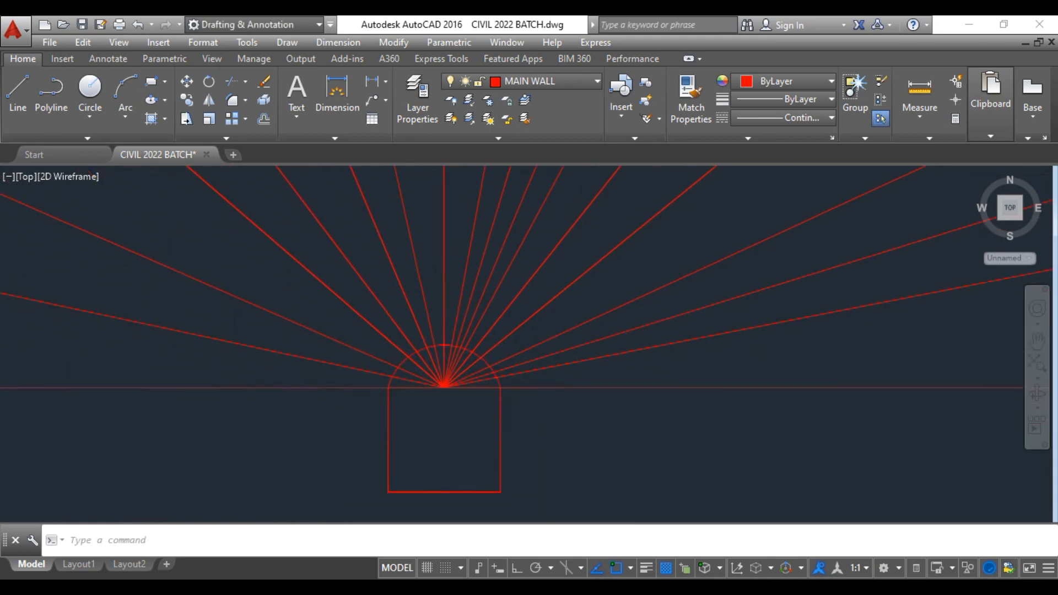
type("TR")
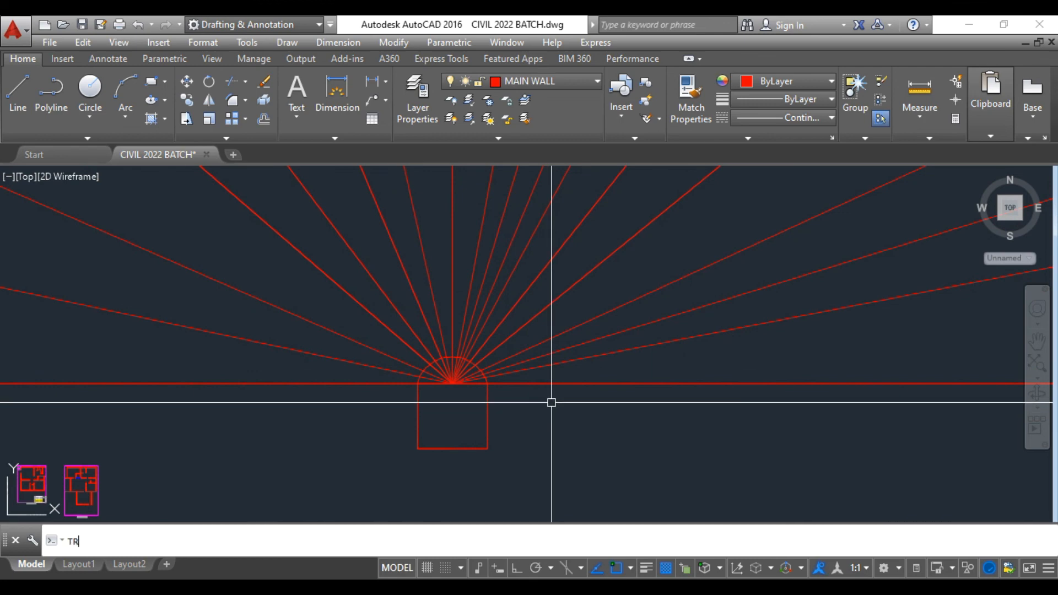
scroll(518, 386, "up", 6)
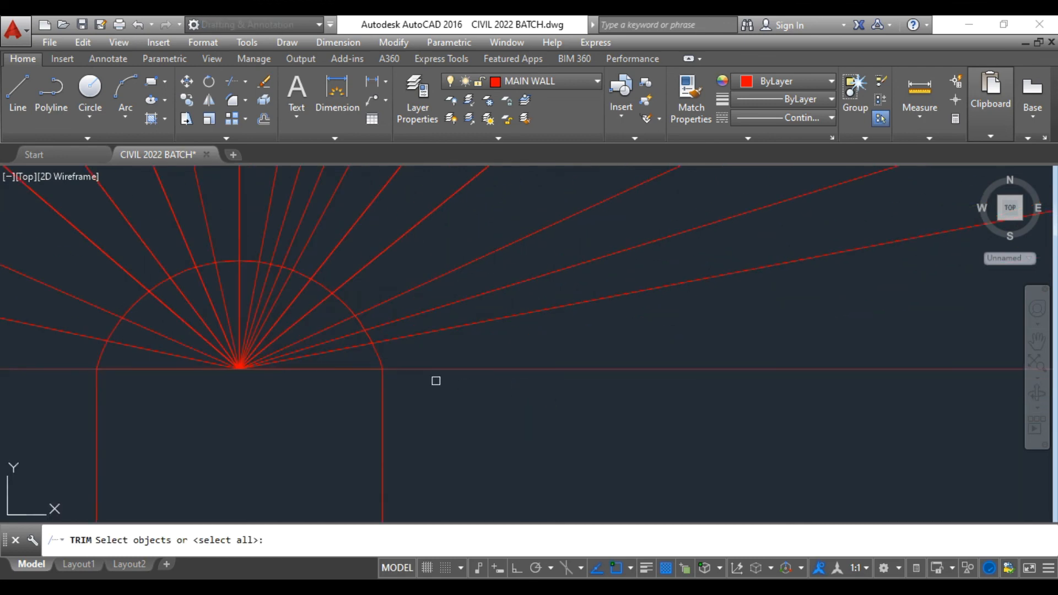
key("Return")
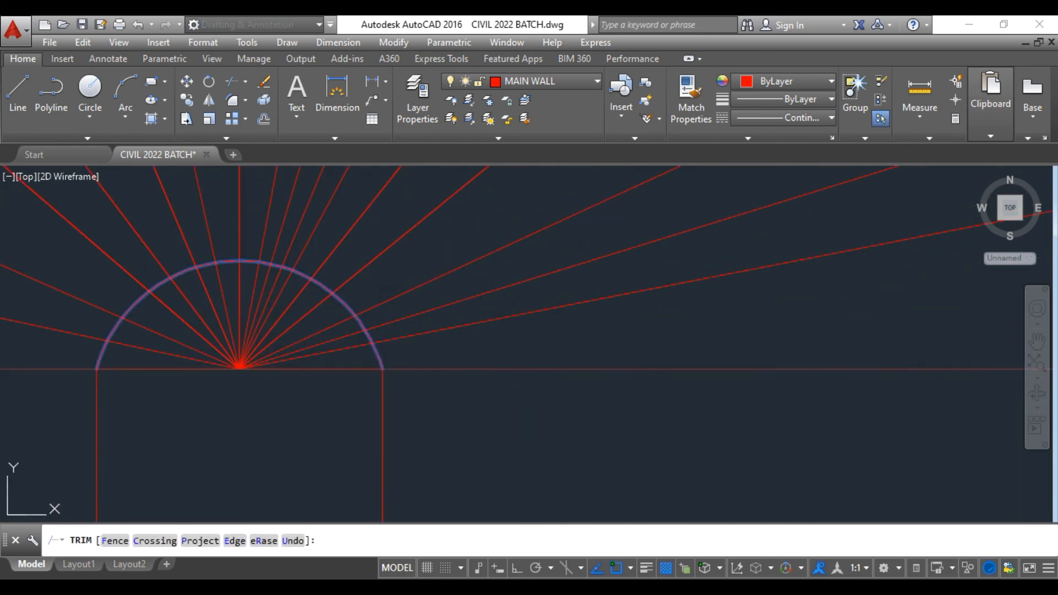
scroll(538, 361, "down", 8)
left_click(669, 425)
left_click(552, 243)
left_click(586, 264)
left_click(414, 241)
left_click(464, 260)
left_click(408, 397)
scroll(525, 393, "up", 4)
scroll(525, 394, "up", 4)
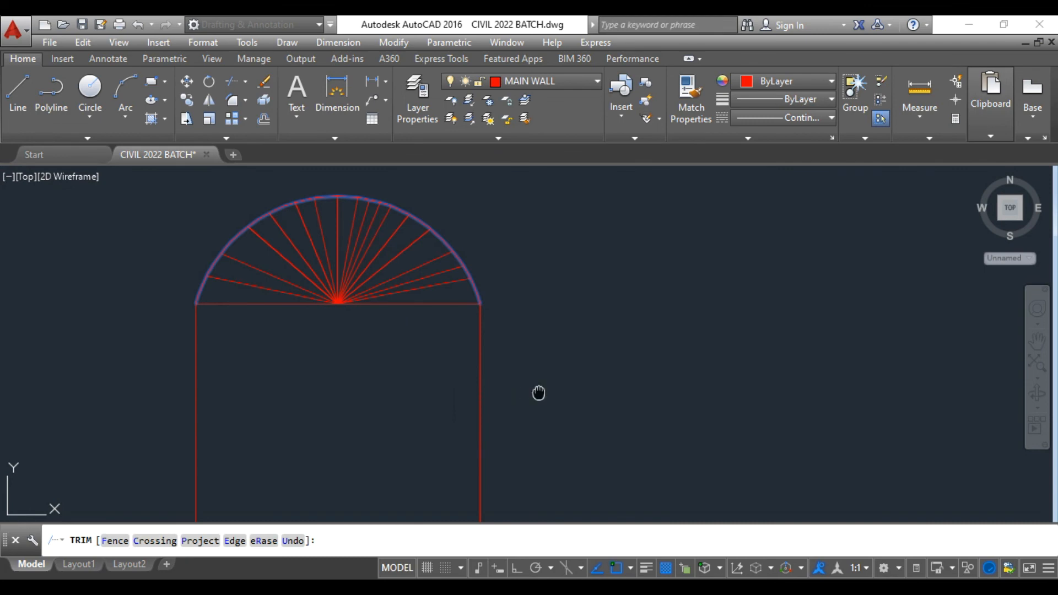
scroll(538, 394, "down", 4)
scroll(637, 346, "up", 2)
key("Escape")
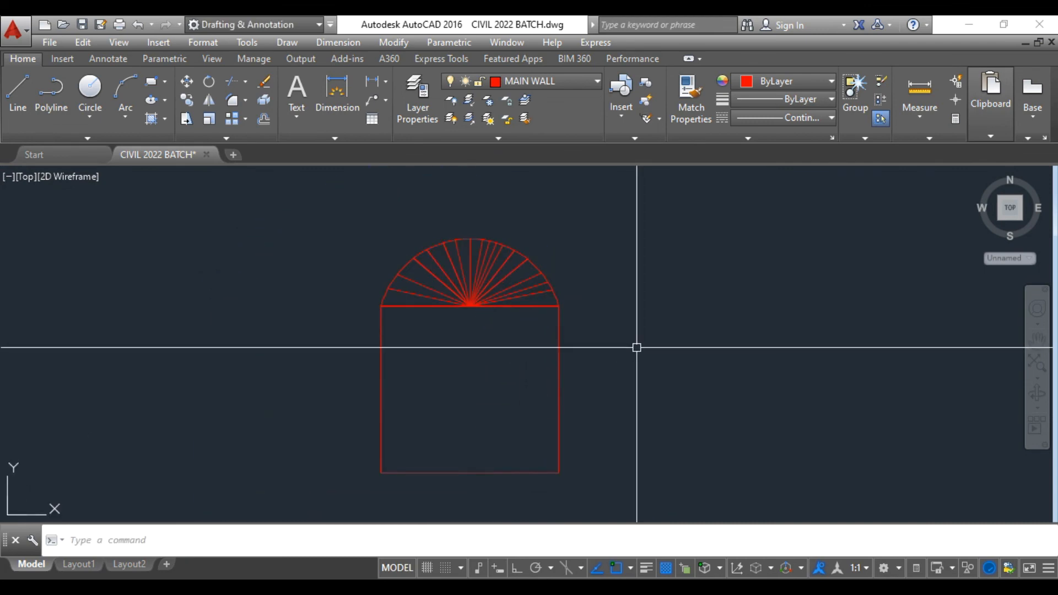
Select the whole arched window figure, including the rectangle, the arc and the trimmed rays.
middle_click_drag(639, 382, 640, 376)
scroll(640, 376, "down", 2)
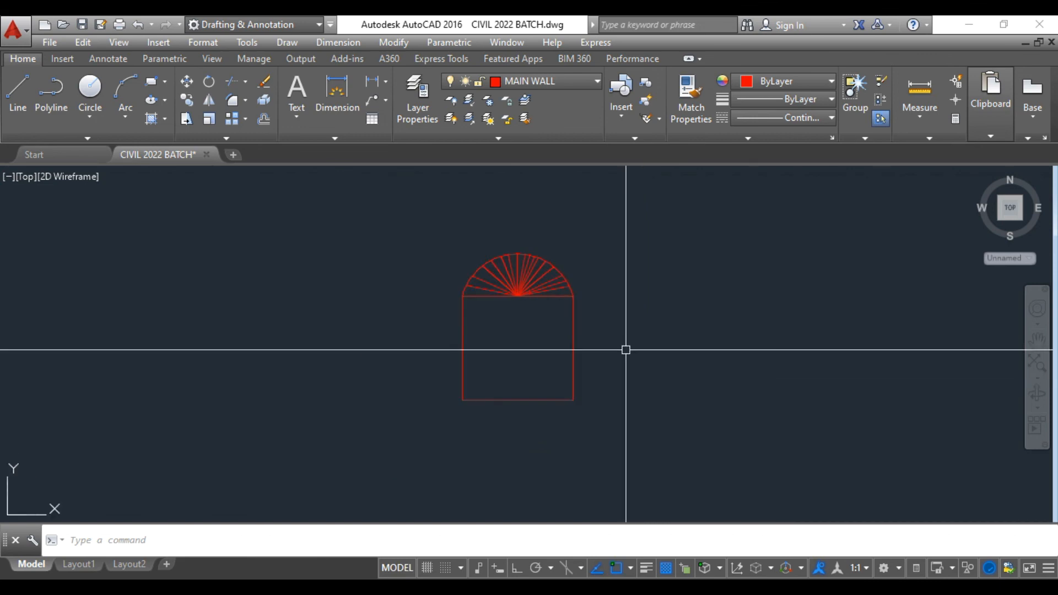
left_click(619, 424)
left_click(446, 235)
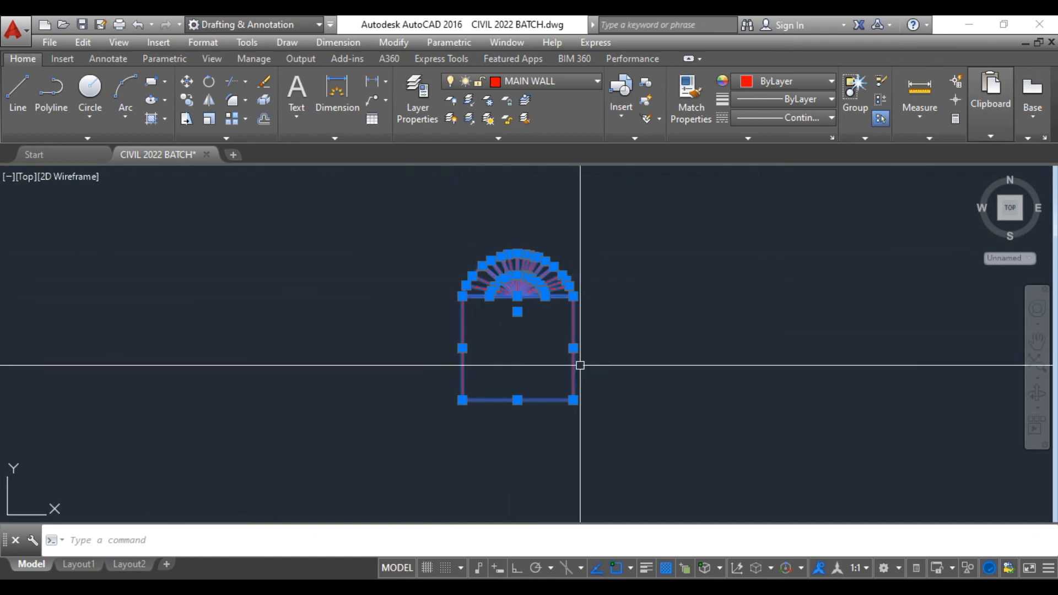
left_click(659, 590)
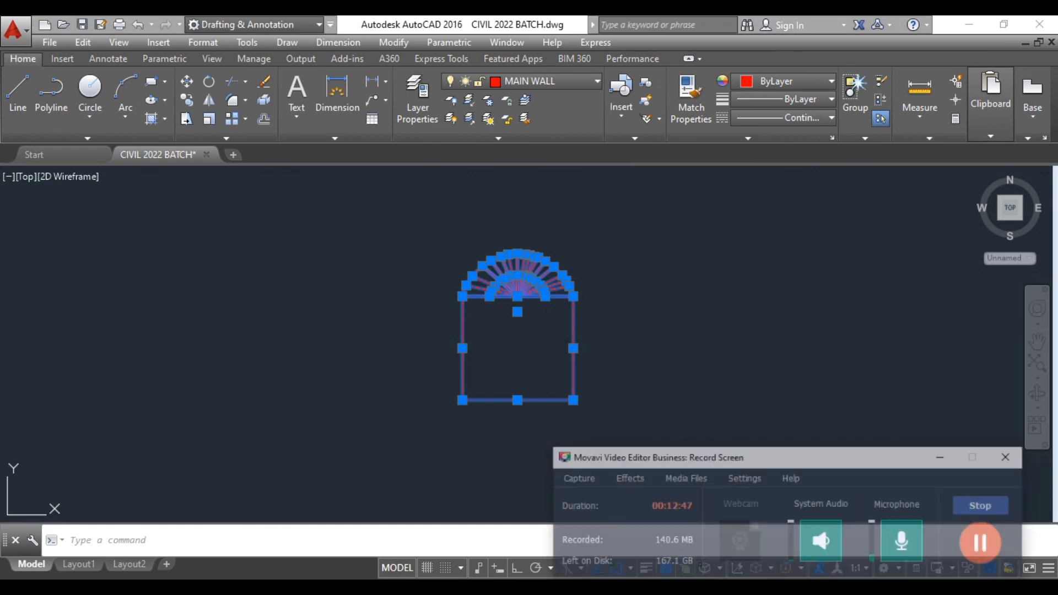